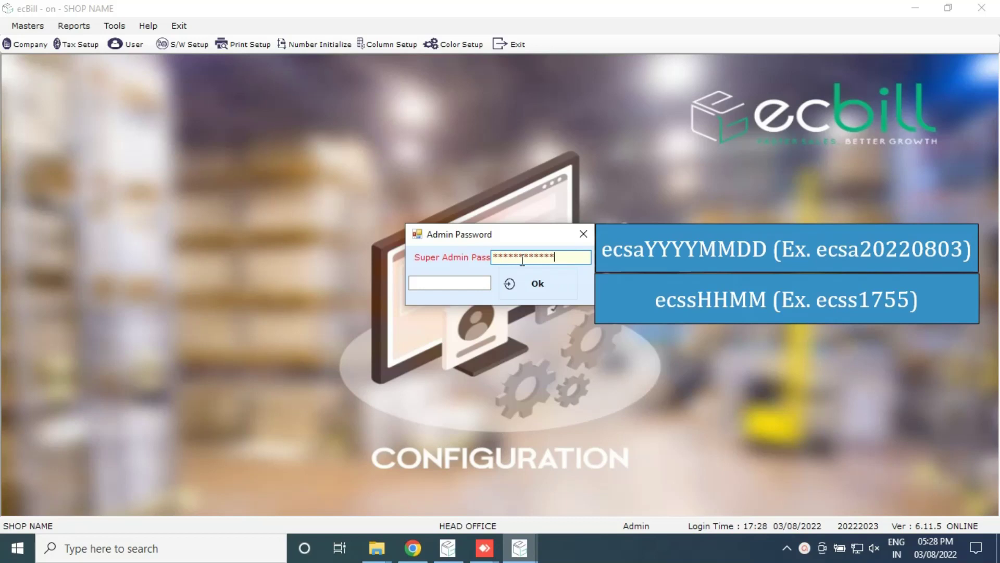
- Enter the second admin password below the Super Admin Pass and confirm to open Data Import
click(470, 279)
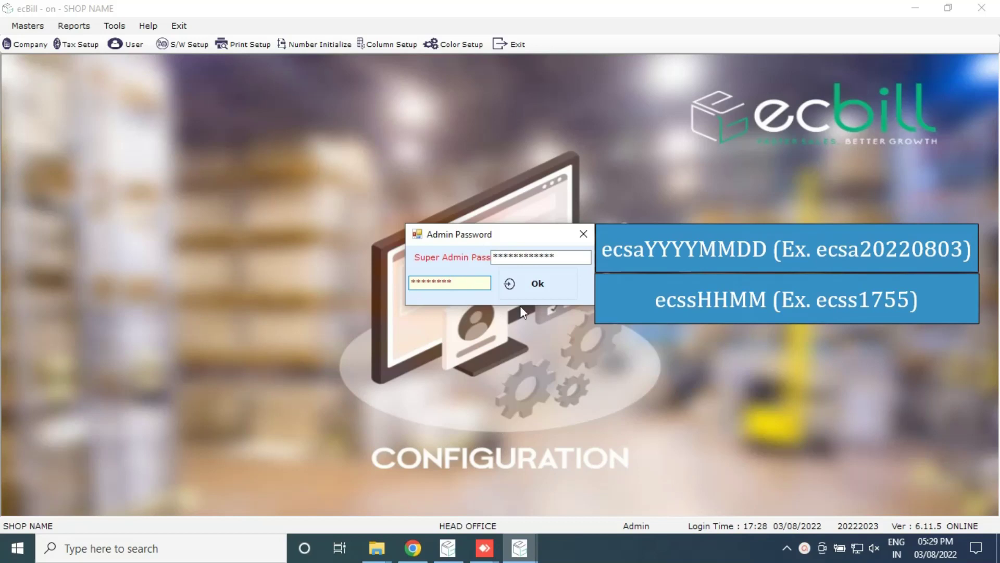
click(539, 283)
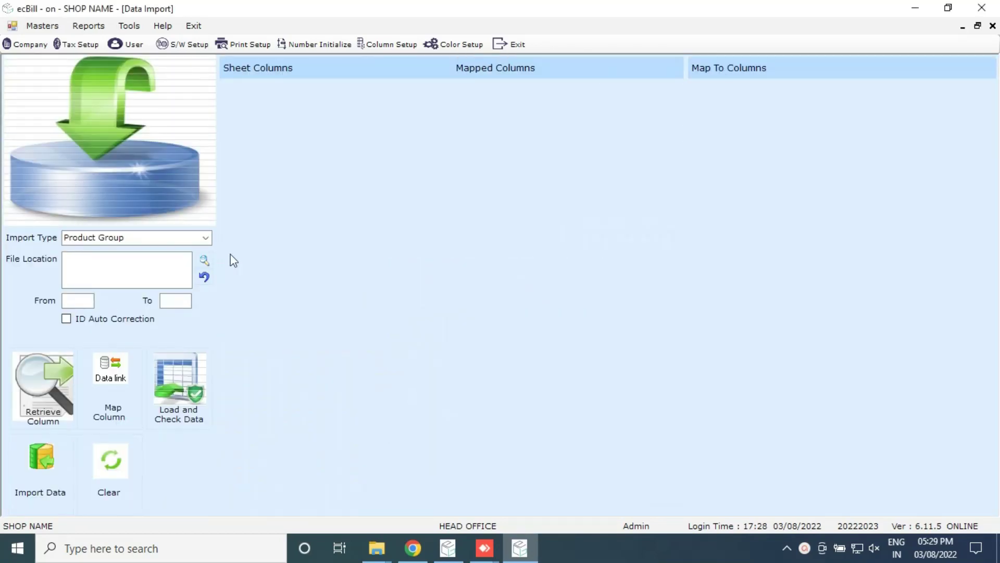
- Set the import type to Product Master
click(205, 238)
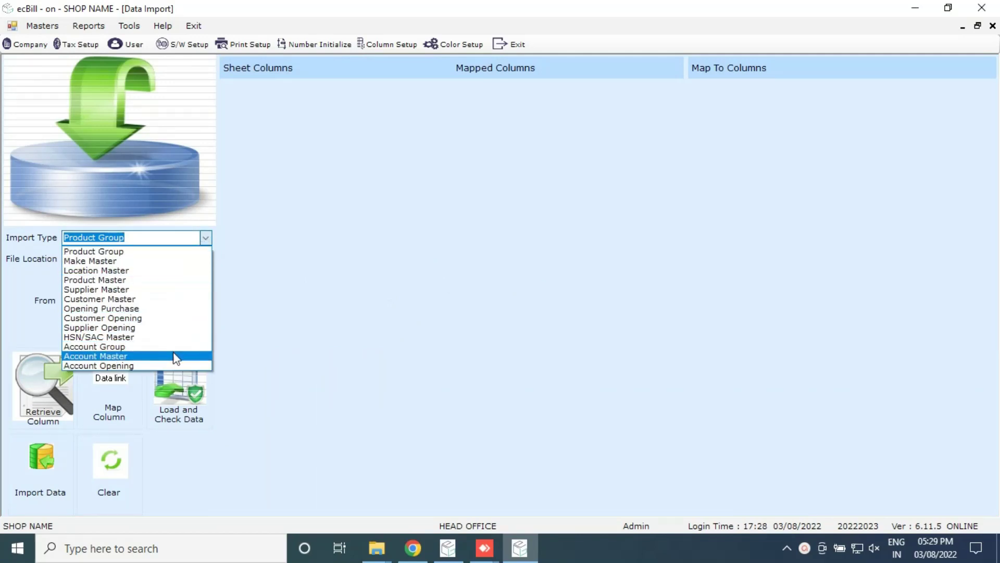
click(172, 280)
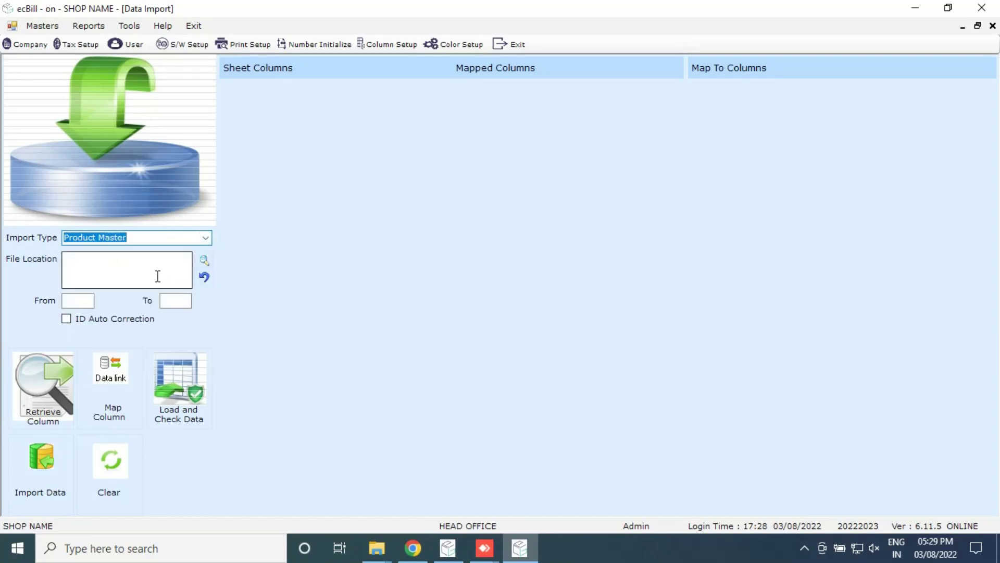
click(158, 277)
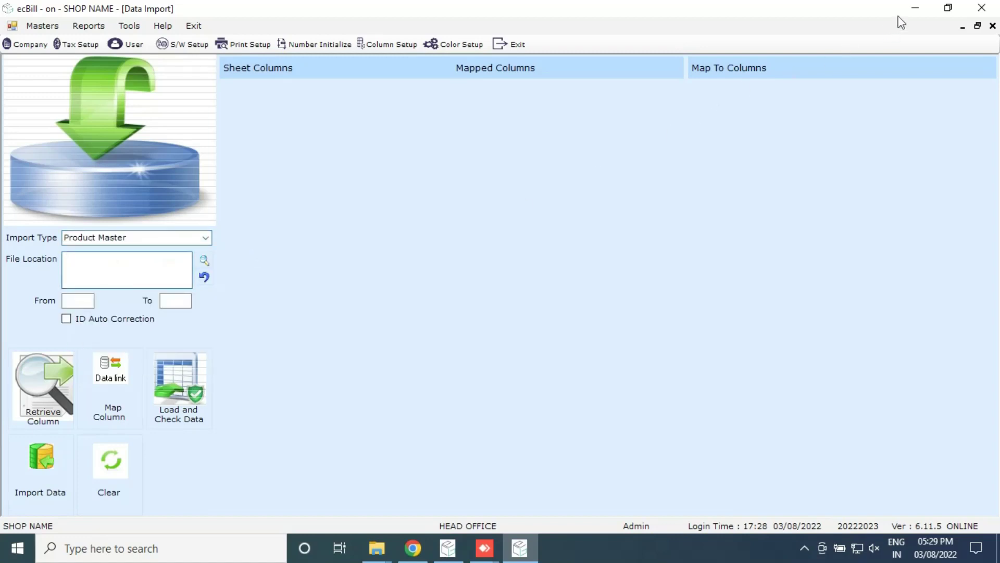
- Switch to the Product workbook in Excel and examine the mandatory column headers from Product ID(*) through GST %(*)
click(913, 13)
click(913, 13)
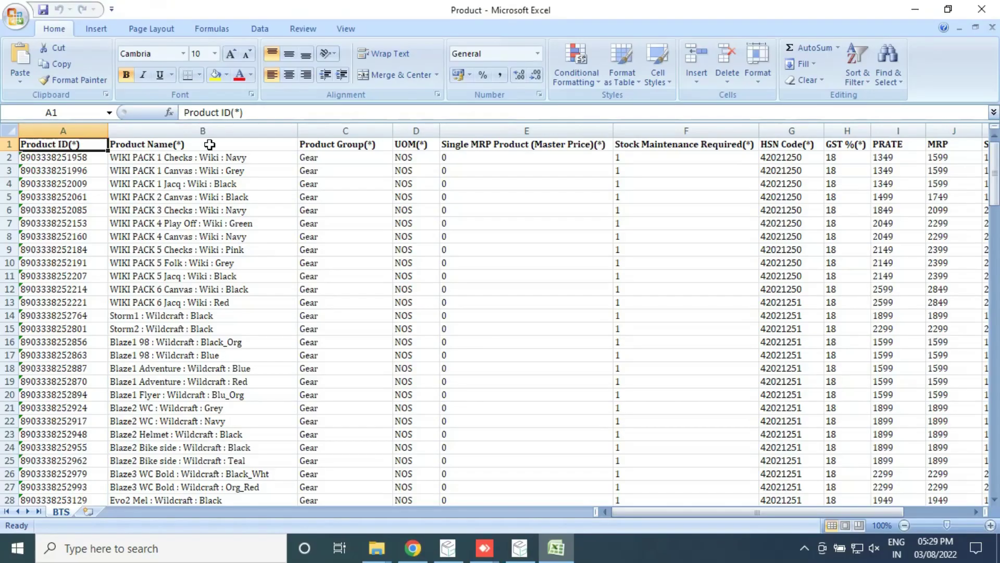
click(212, 145)
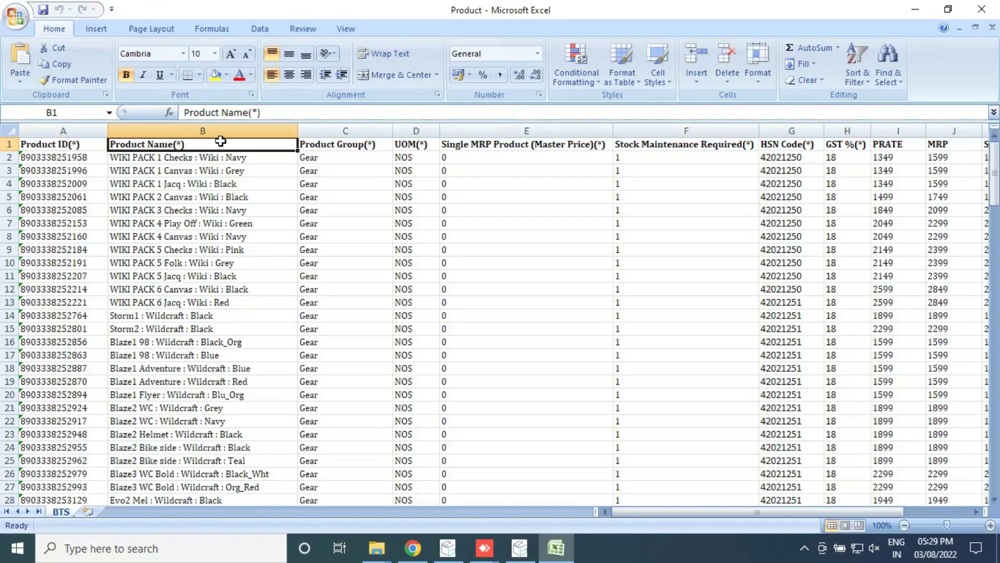
double_click(179, 143)
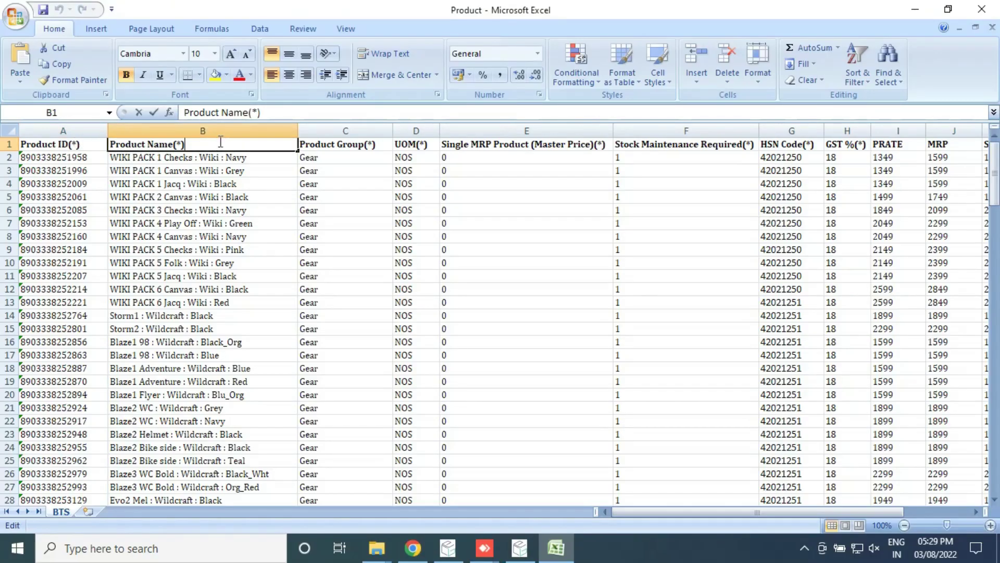
click(185, 180)
click(86, 147)
click(191, 143)
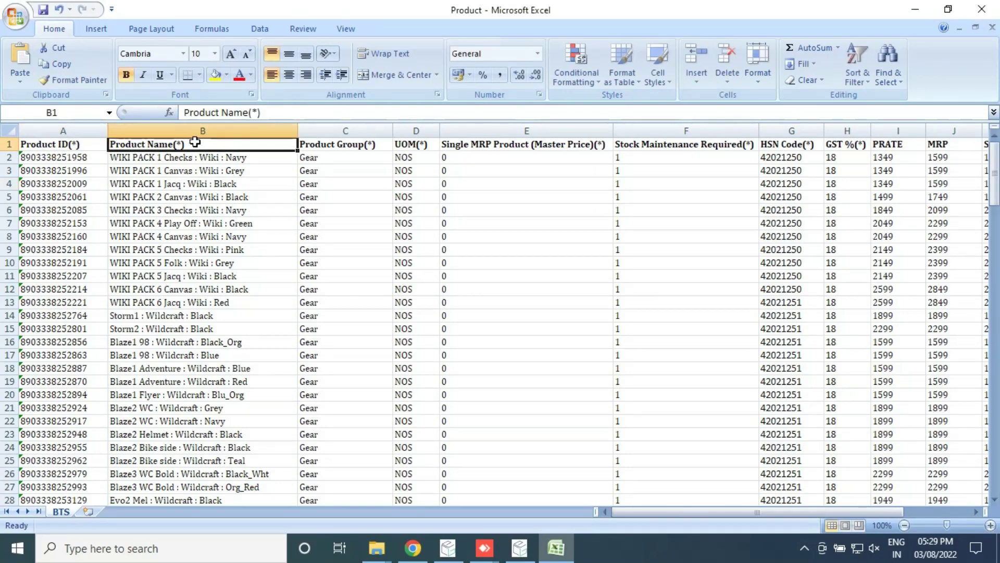
click(319, 147)
click(400, 149)
click(506, 147)
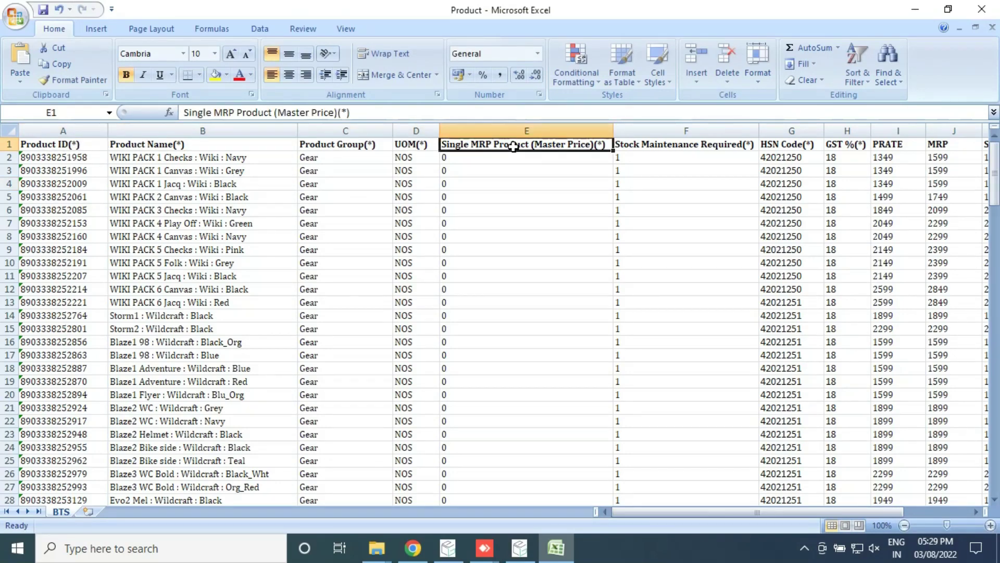
click(675, 149)
click(764, 144)
click(842, 145)
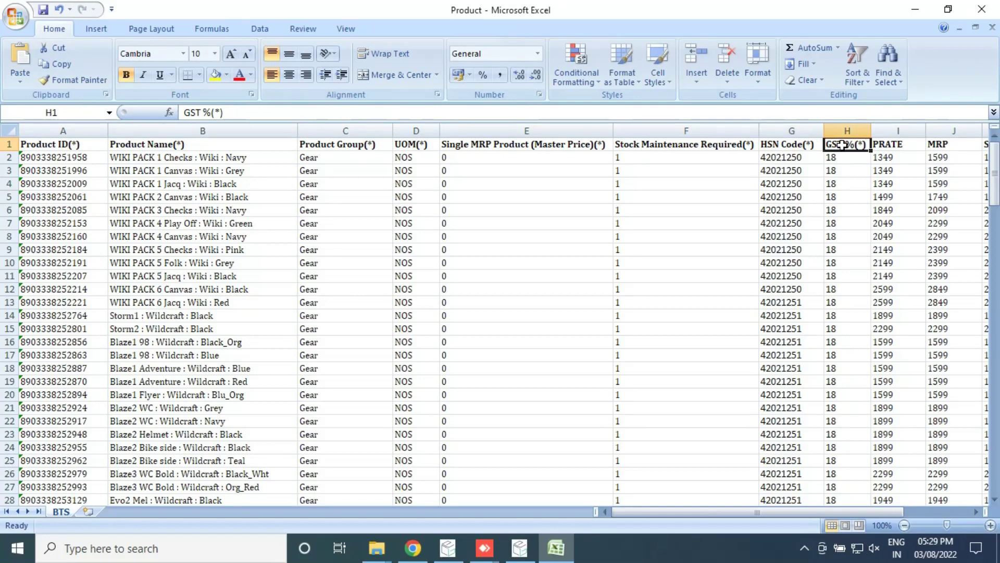
drag(75, 146, 826, 154)
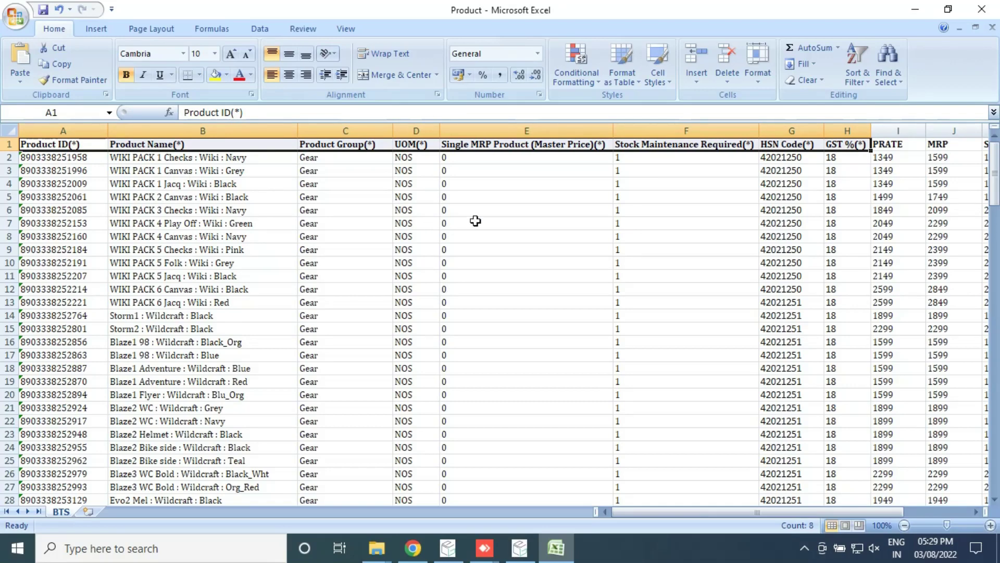
click(514, 218)
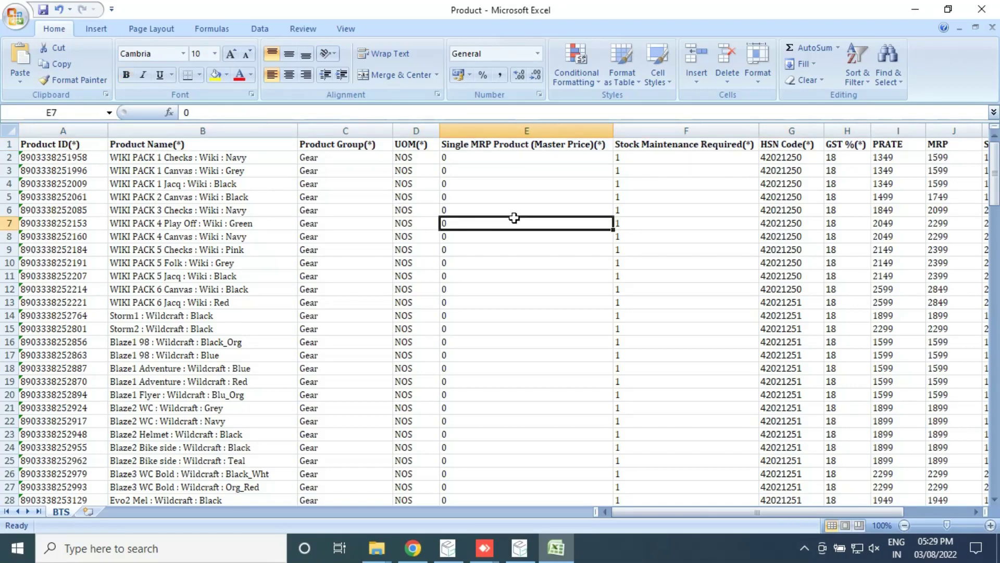
click(508, 339)
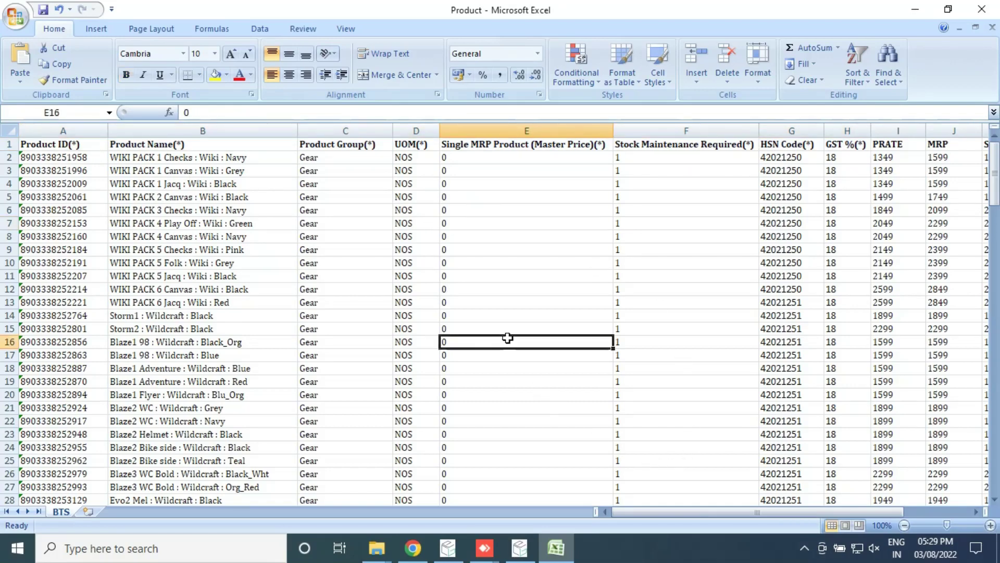
- Examine the PRATE, MRP and SRATE columns of the Product workbook, and switch back to ecBill
drag(682, 512, 742, 513)
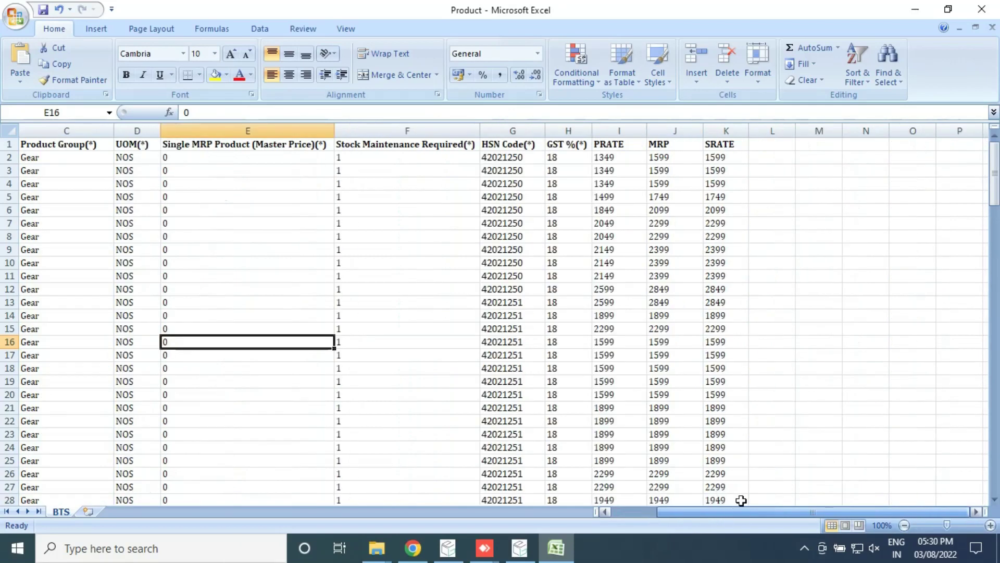
drag(622, 151, 730, 146)
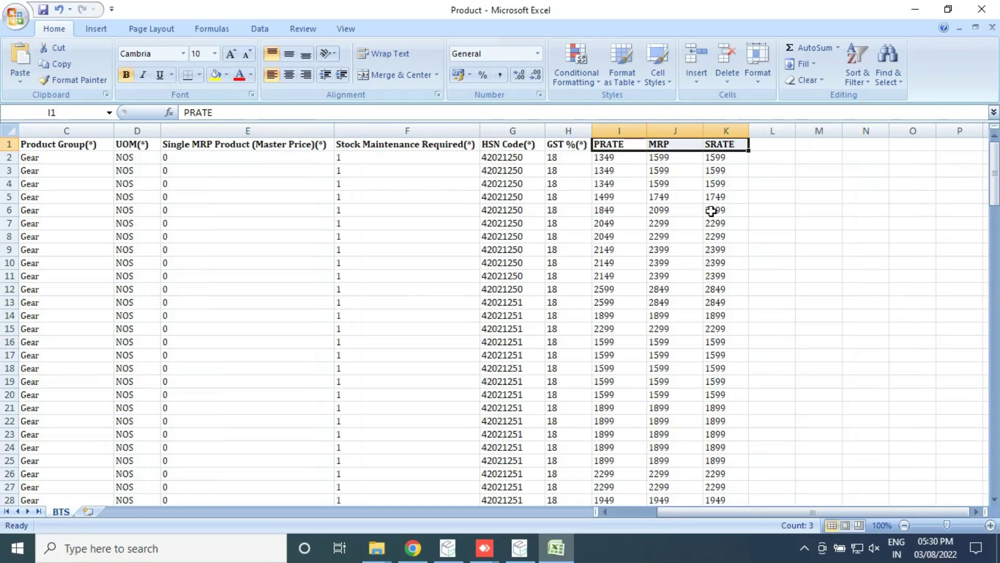
click(687, 223)
drag(702, 512, 651, 511)
click(96, 154)
key(alt+Tab)
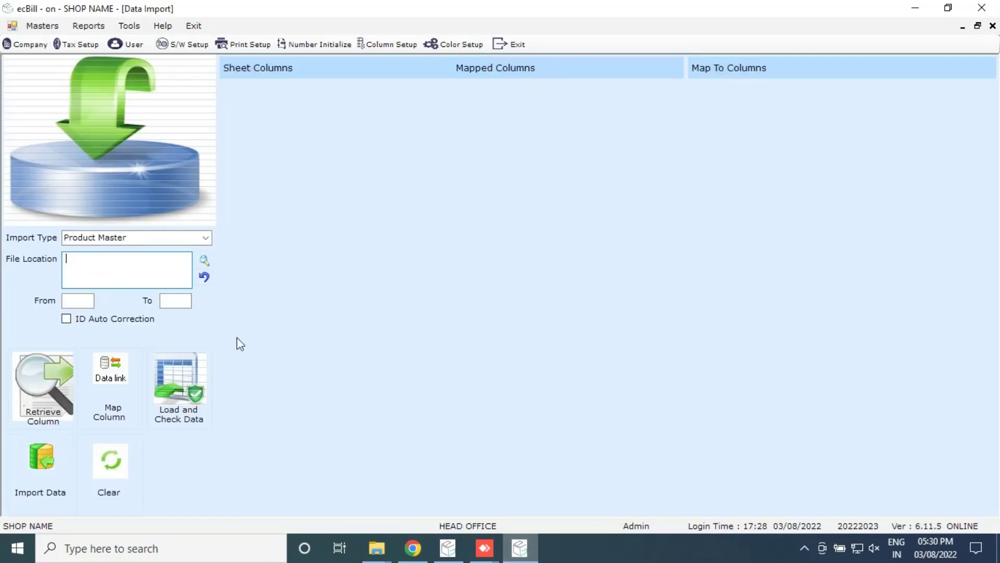
- Choose the Product Excel file from the Desktop as the data file and retrieve its columns
click(205, 261)
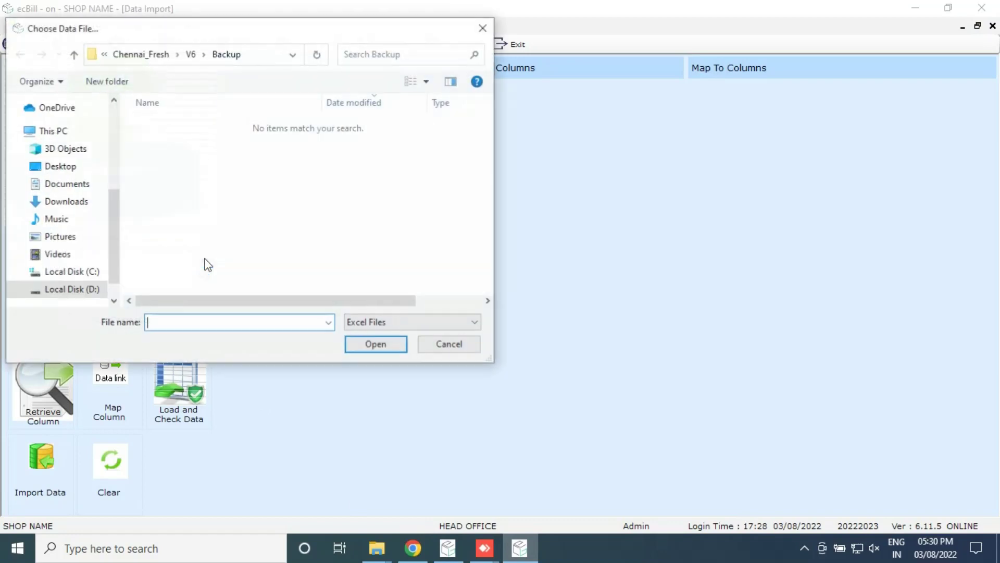
click(69, 168)
click(164, 139)
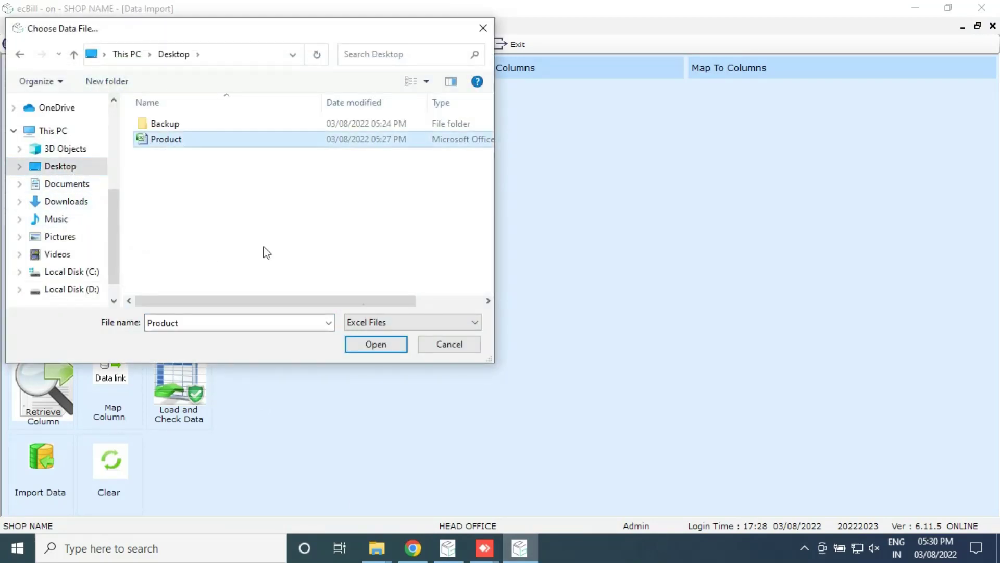
click(390, 344)
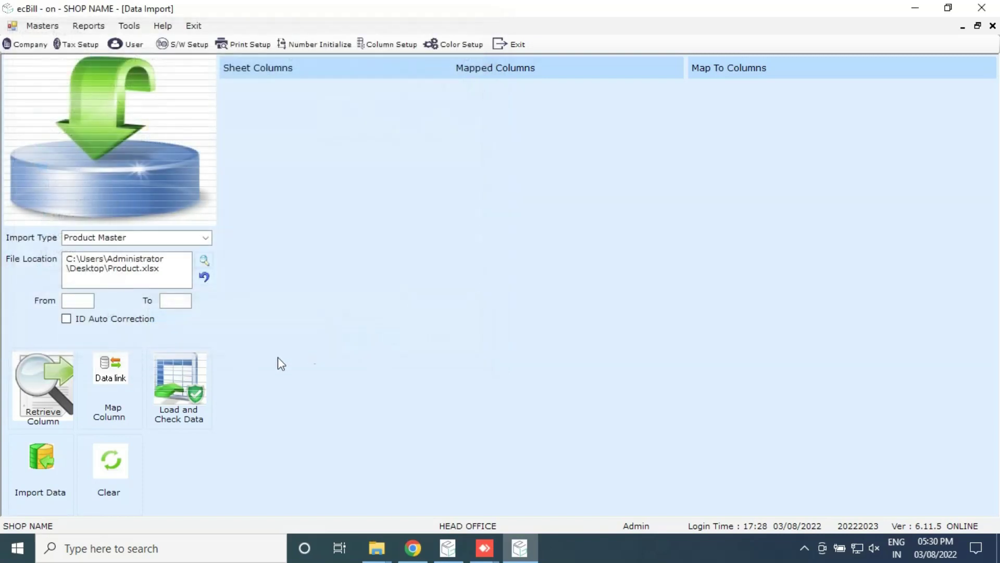
click(46, 394)
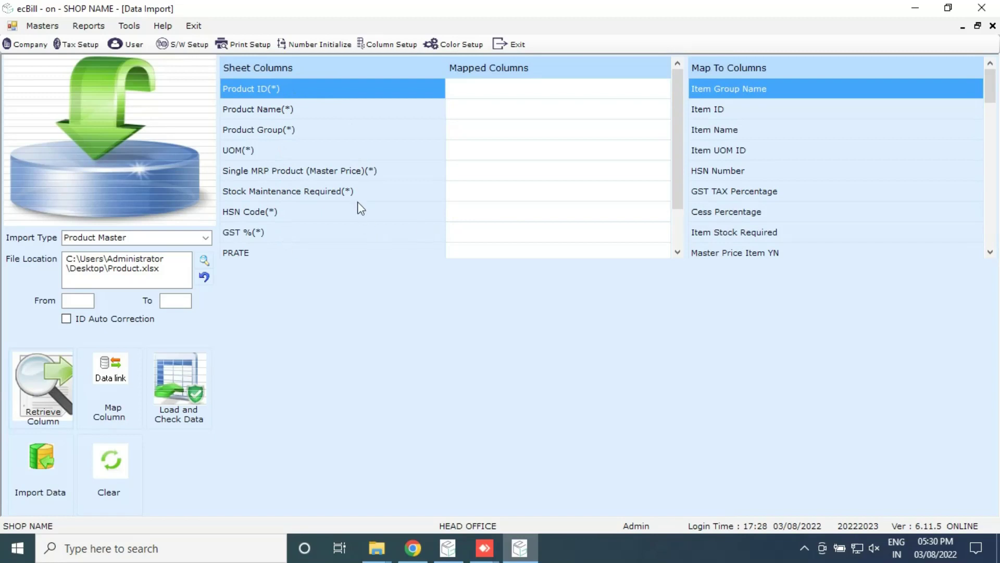
- Map the sheet column Product ID(*) to Item ID and Product Name(*) to Item Name
scroll(357, 208, down, 1)
scroll(310, 194, up, 1)
drag(707, 114, 568, 86)
drag(697, 129, 696, 128)
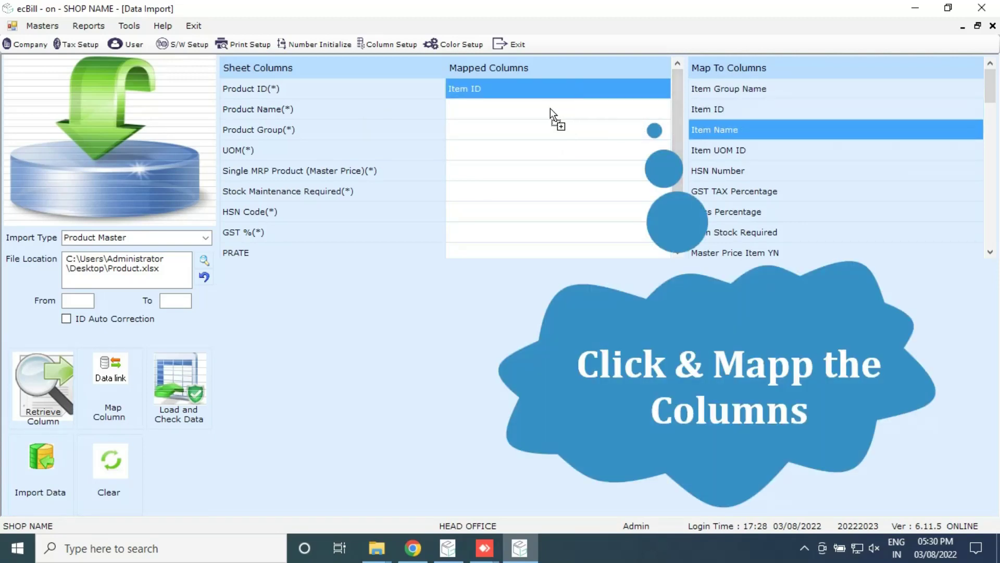
drag(551, 108, 550, 108)
- Map Product Group(*) to Item Group Name and UOM(*) to Item UOM ID
click(477, 136)
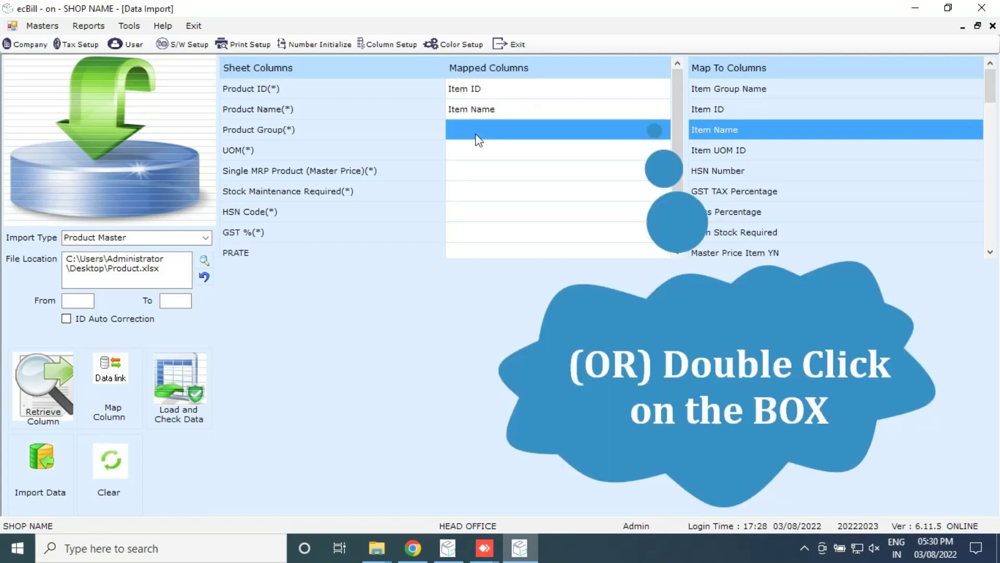
double_click(485, 135)
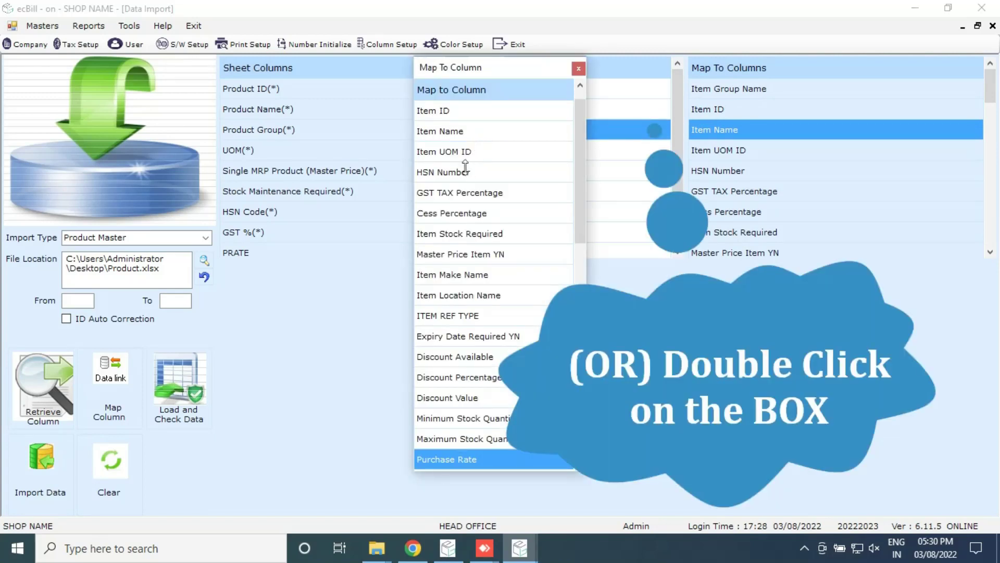
scroll(465, 174, up, 1)
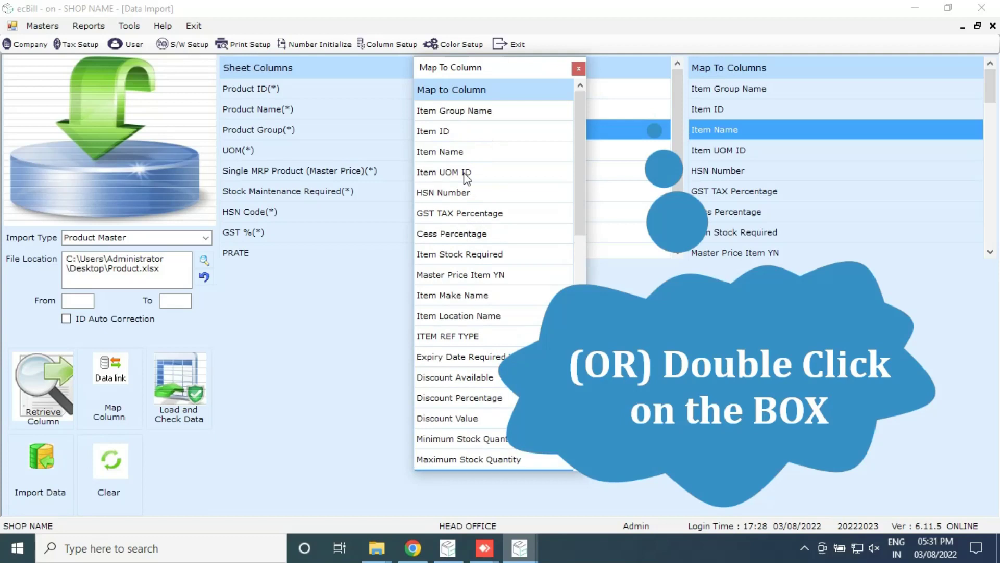
click(481, 121)
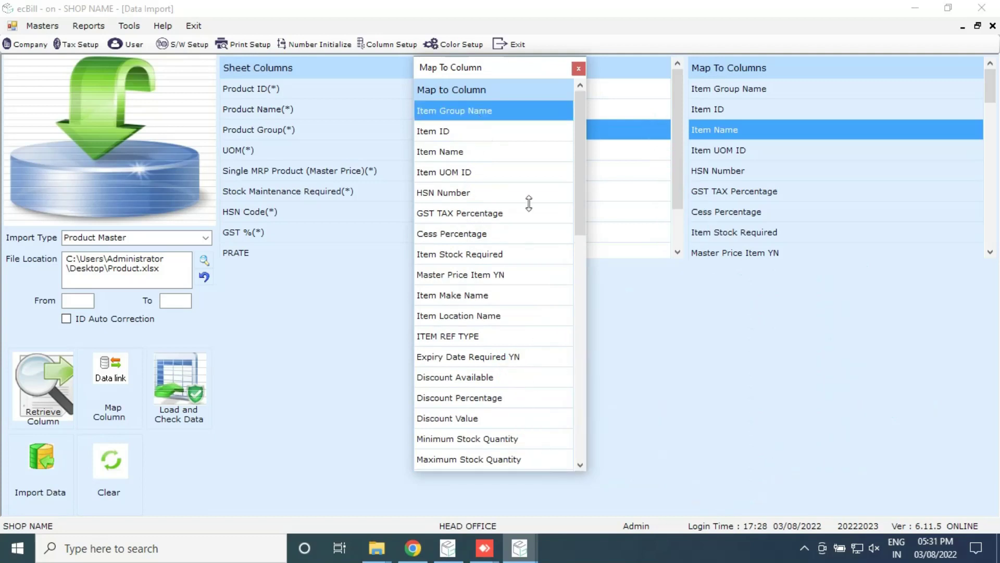
double_click(520, 117)
double_click(485, 153)
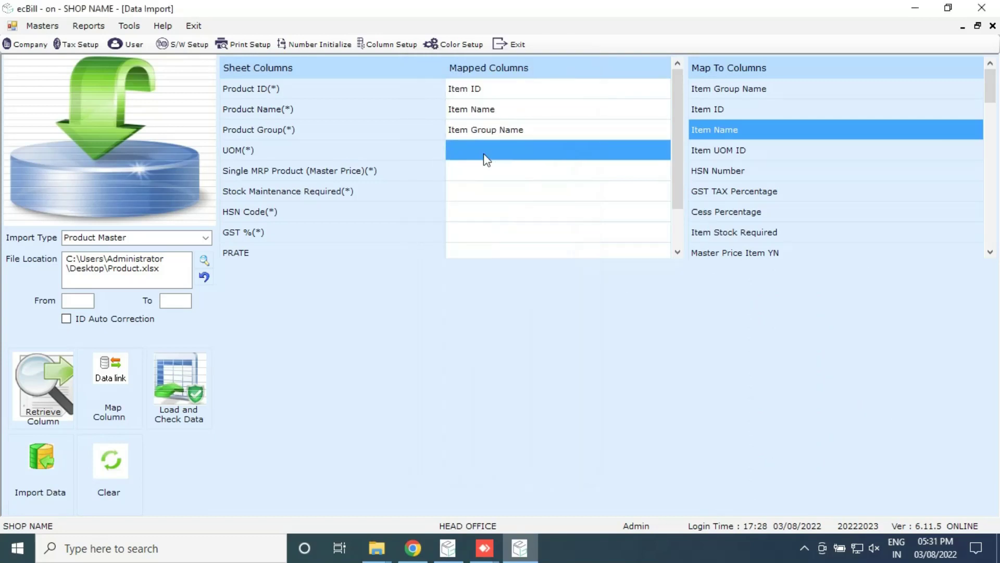
click(472, 178)
double_click(471, 179)
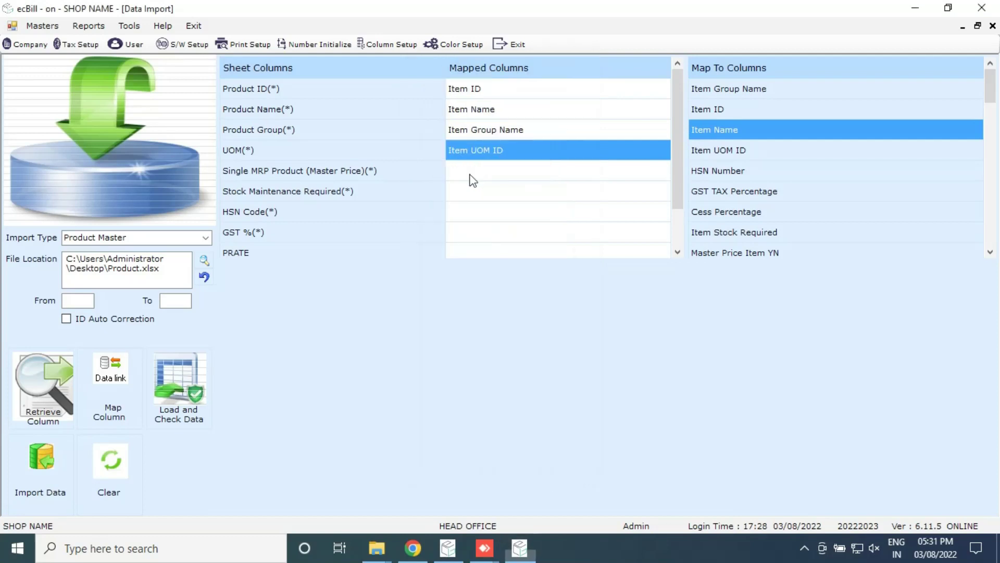
- Map Single MRP Product (Master Price)(*) to Master Price Item YN and Stock Maintenance Required(*) to Item Stock Required
click(488, 175)
double_click(487, 176)
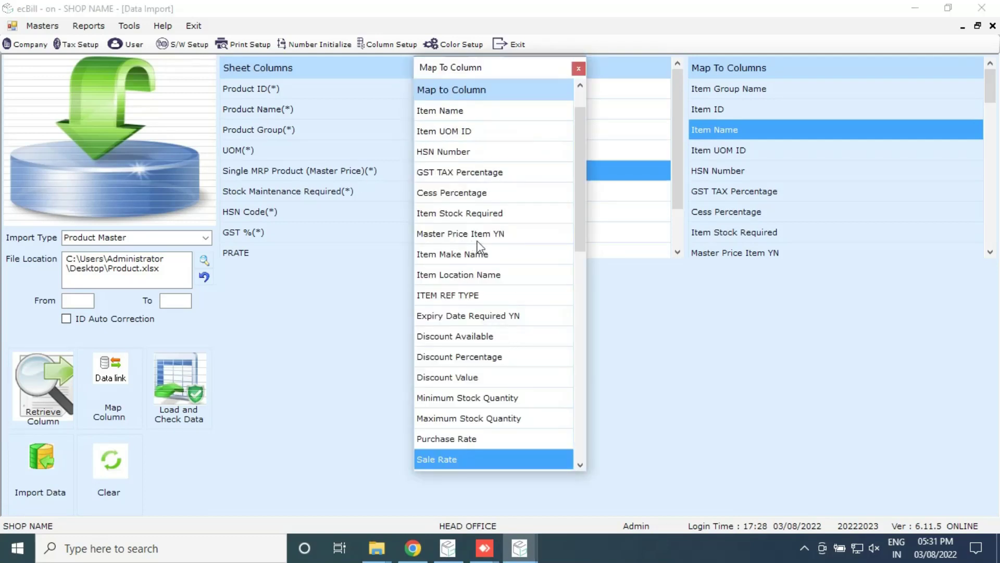
click(459, 235)
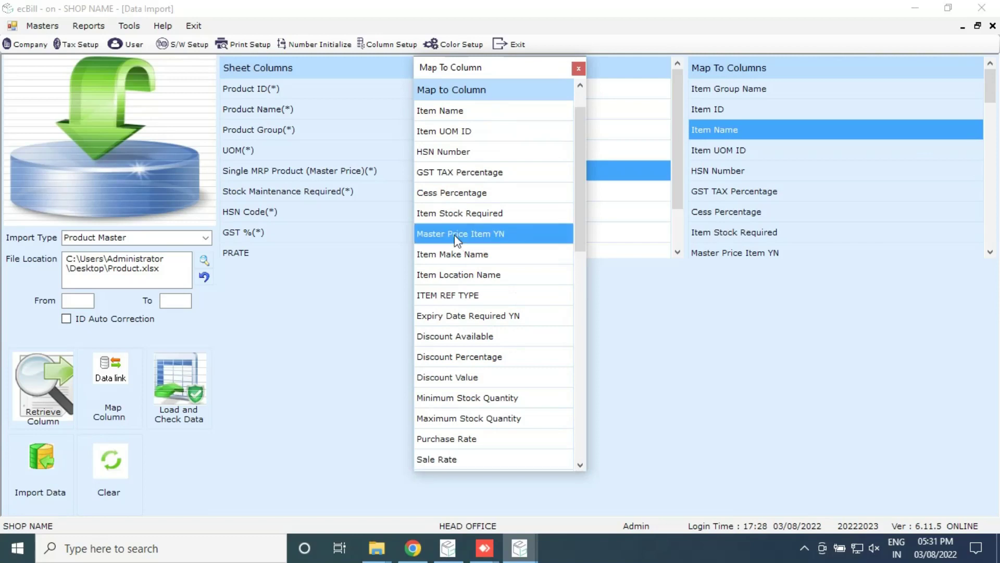
click(487, 237)
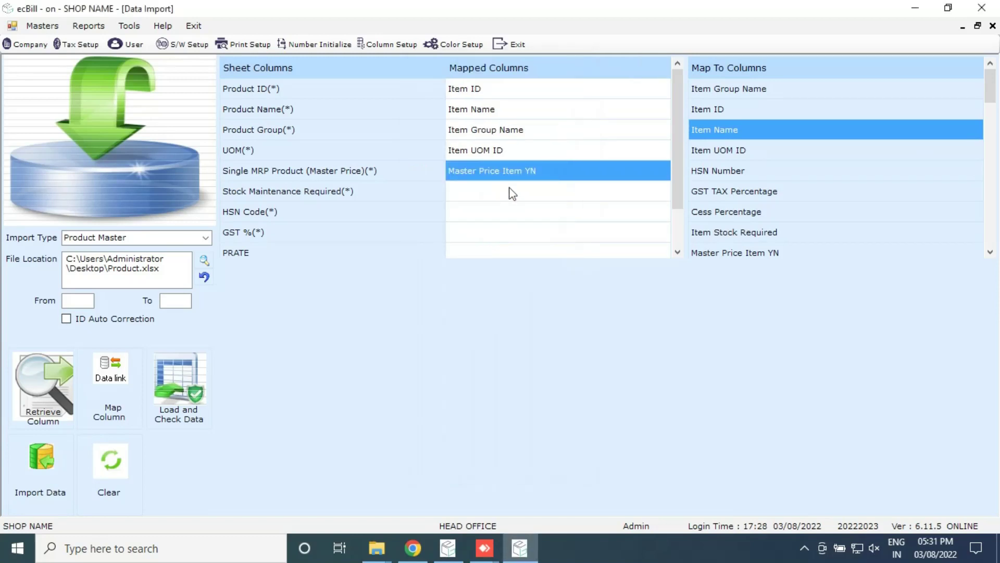
double_click(509, 193)
click(454, 216)
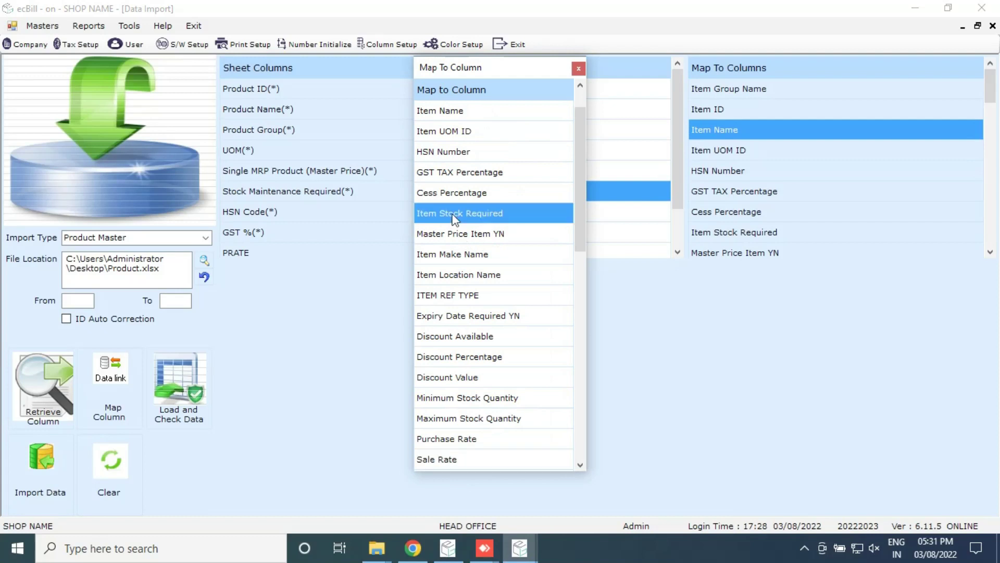
click(467, 218)
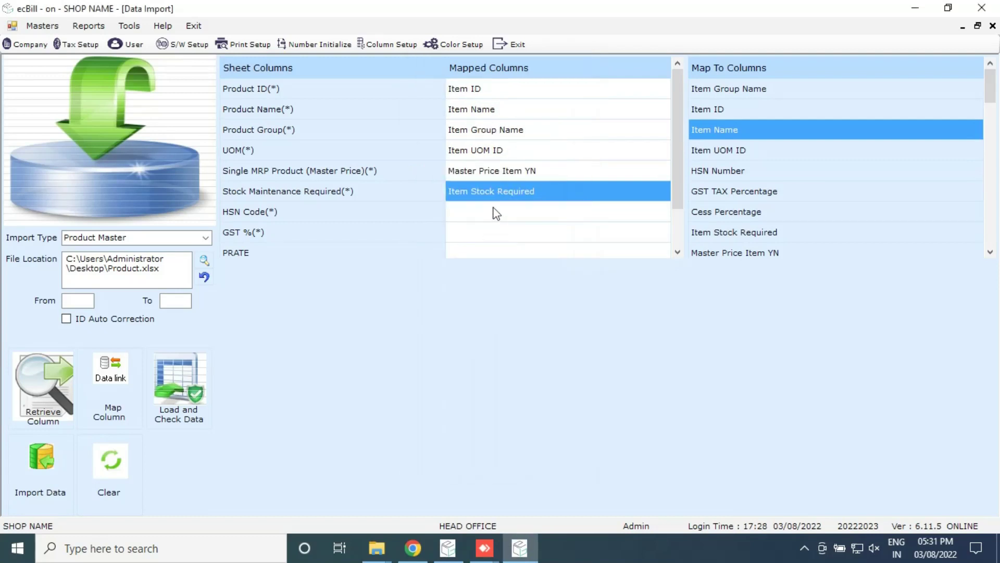
- Map HSN Code(*) to HSN Number and GST %(*) to GST TAX Percentage
double_click(496, 213)
click(452, 193)
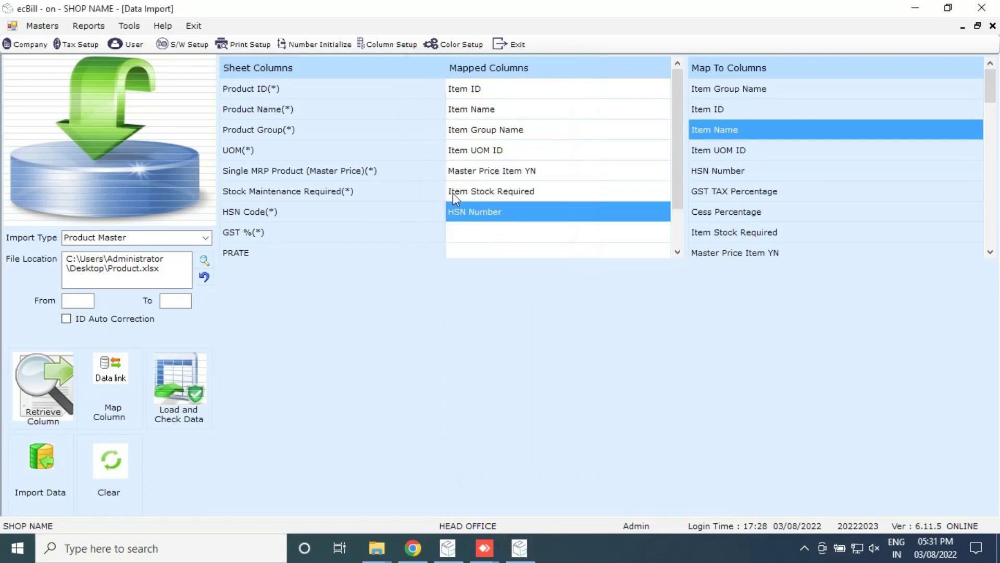
double_click(493, 234)
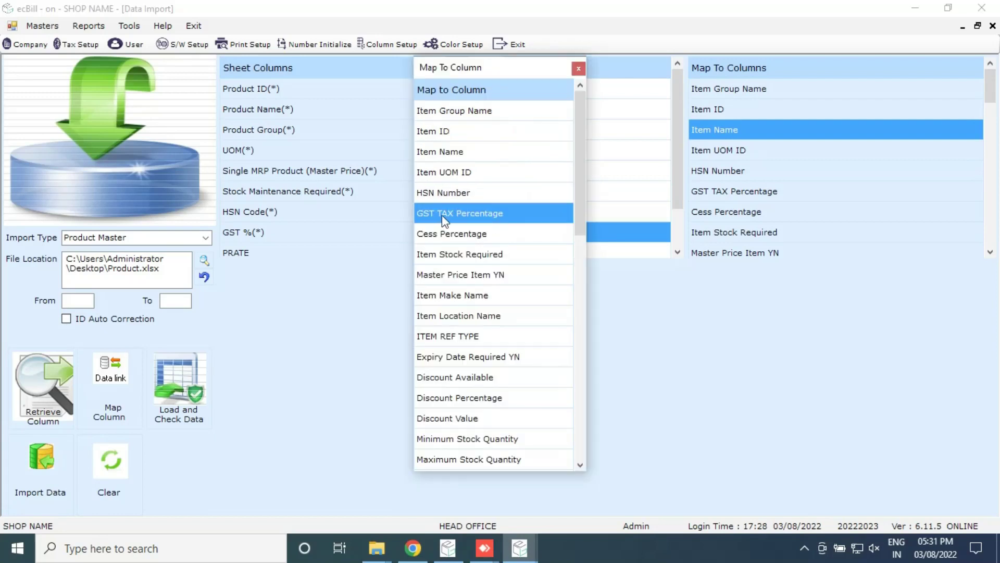
click(464, 213)
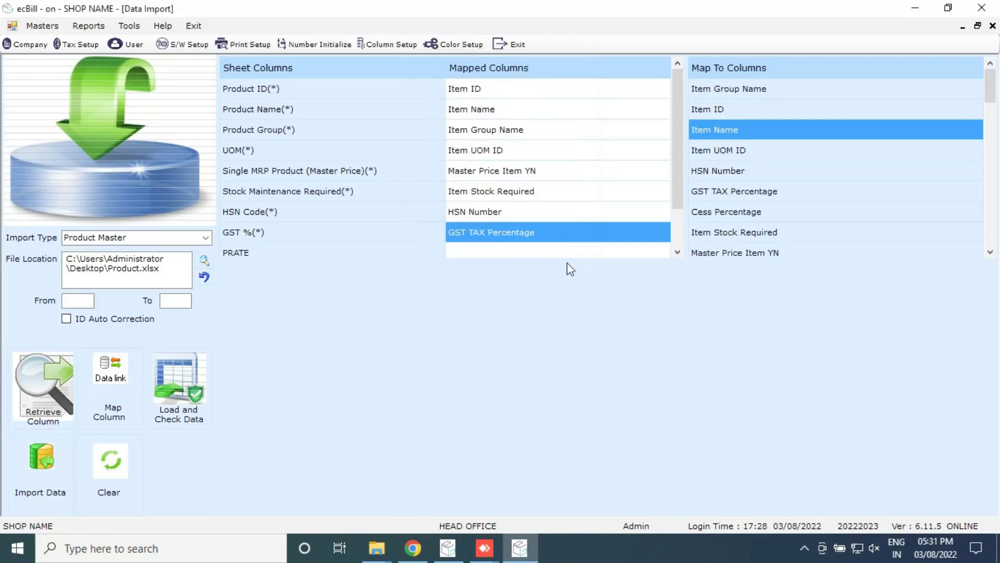
- Map the sheet column PRATE to Purchase Rate
click(677, 252)
click(677, 252)
click(677, 252)
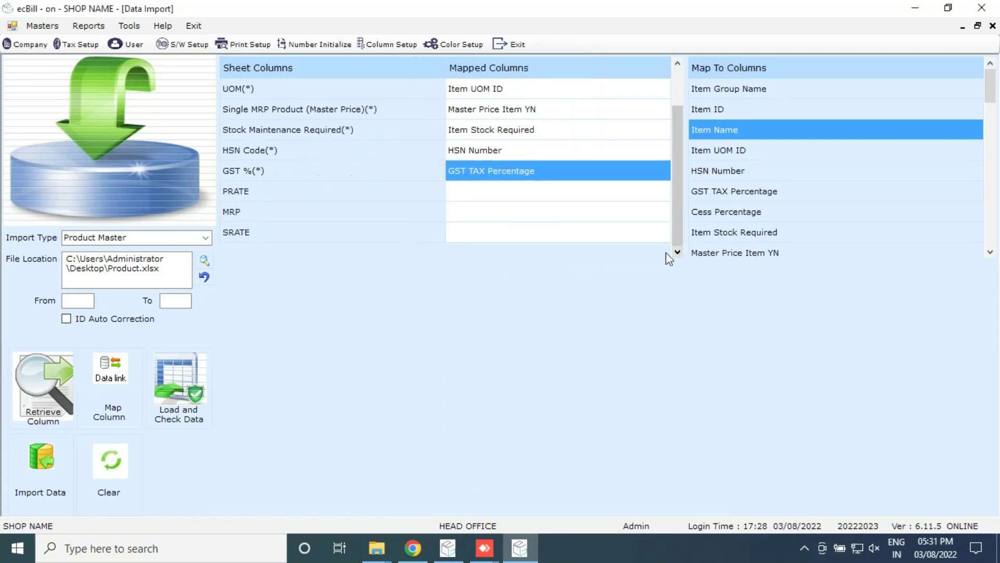
click(465, 193)
double_click(464, 190)
scroll(471, 391, down, 2)
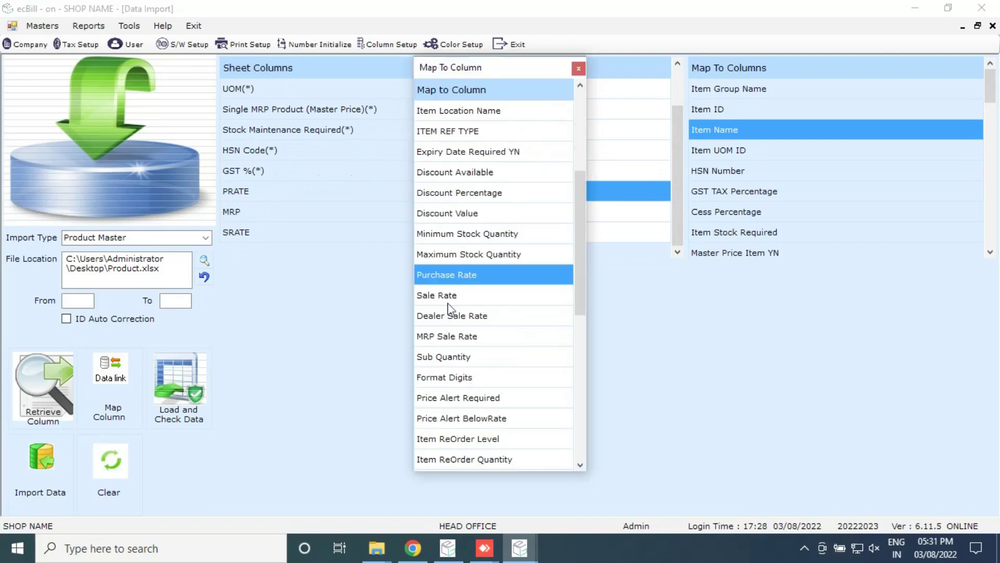
click(448, 275)
- Map the sheet column MRP to MRP Sale Rate and SRATE to Sale Rate
double_click(465, 216)
scroll(482, 312, down, 4)
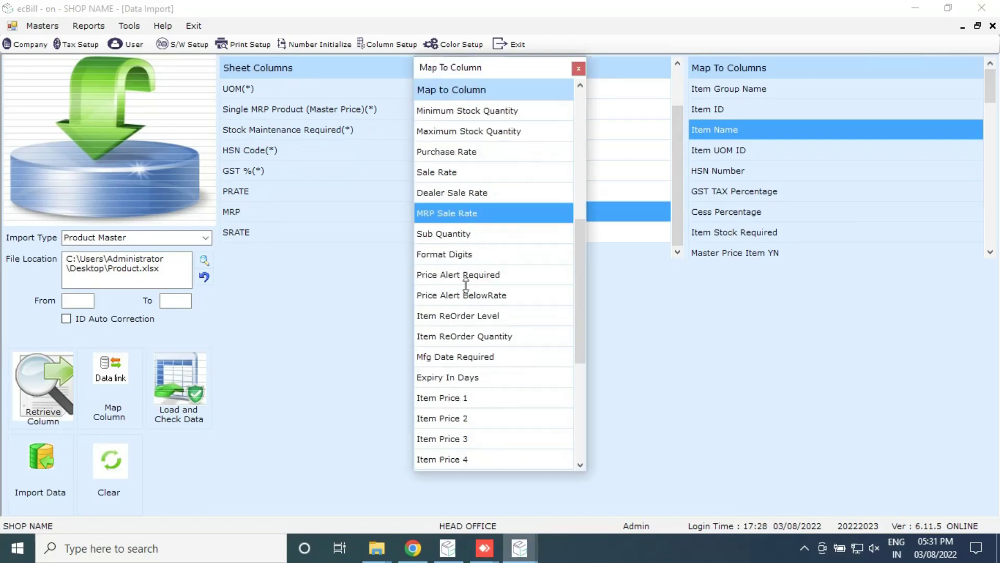
click(471, 218)
click(498, 232)
click(498, 232)
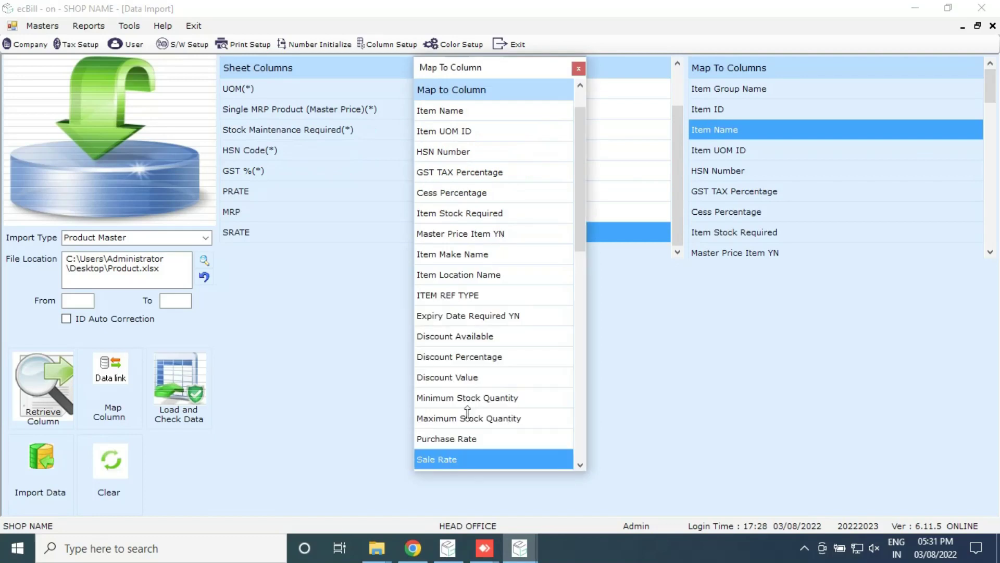
click(454, 460)
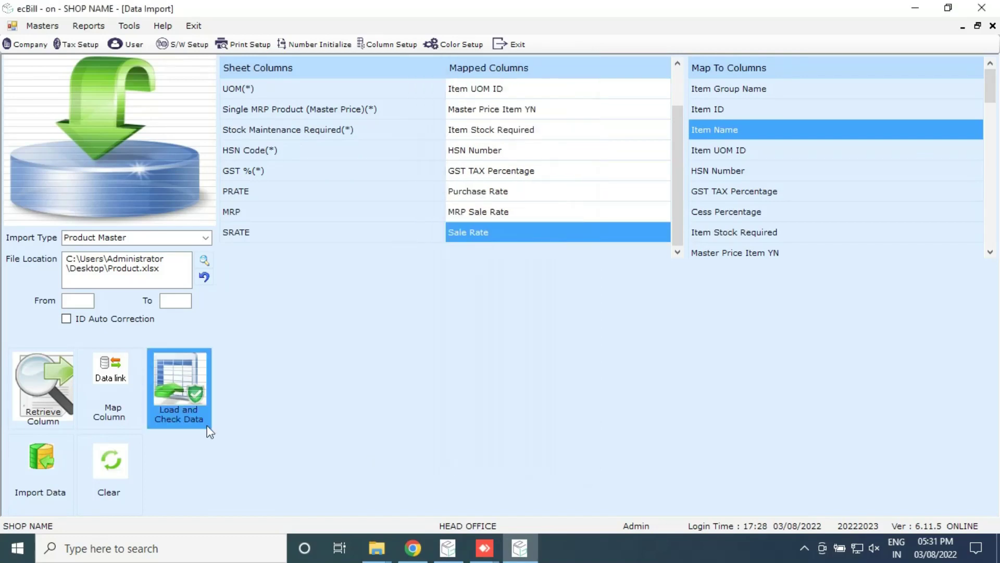
- Load and check the product data, including the check for repeated items
click(193, 394)
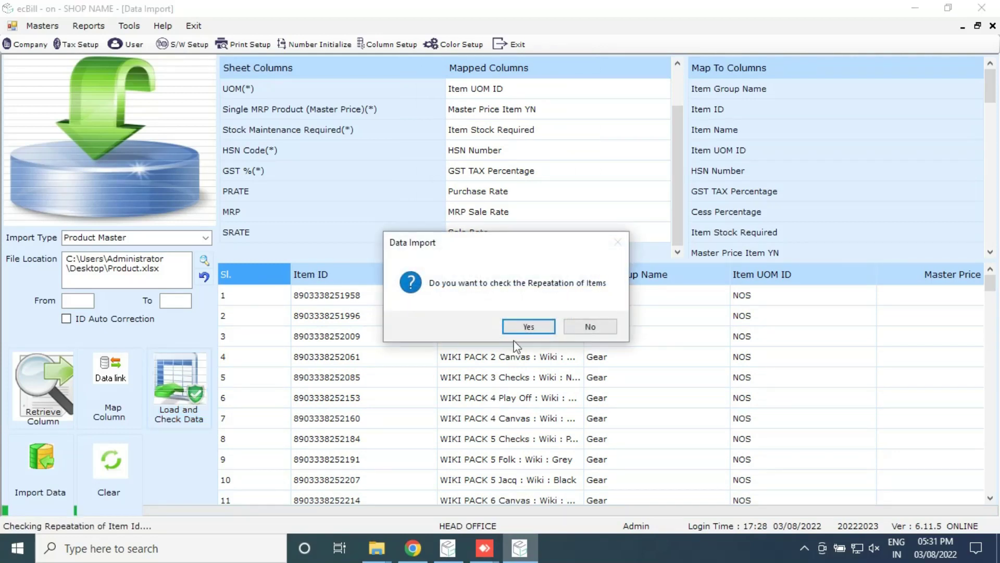
click(528, 327)
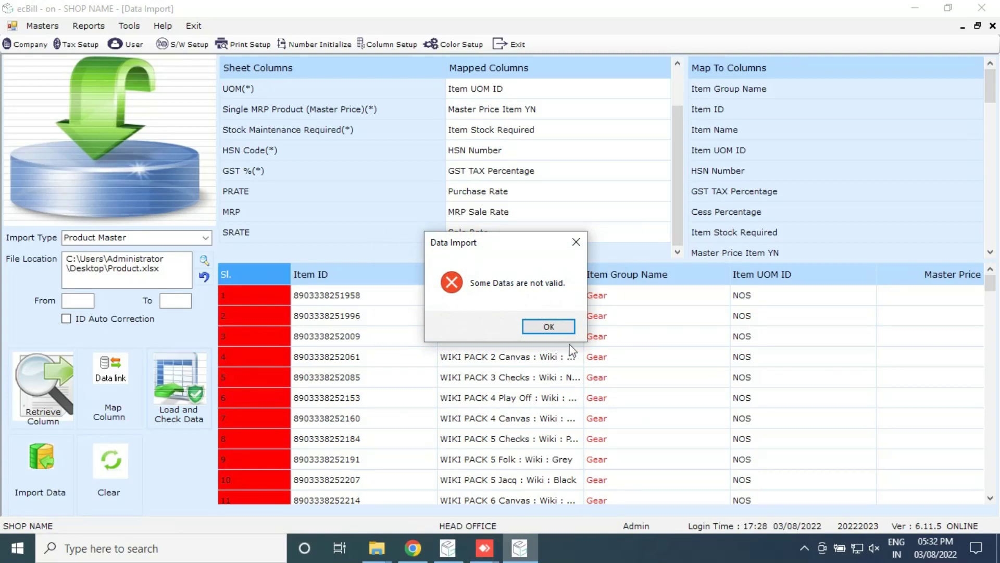
click(556, 328)
- Examine the Item Group Name values in the product rows flagged as invalid
click(619, 339)
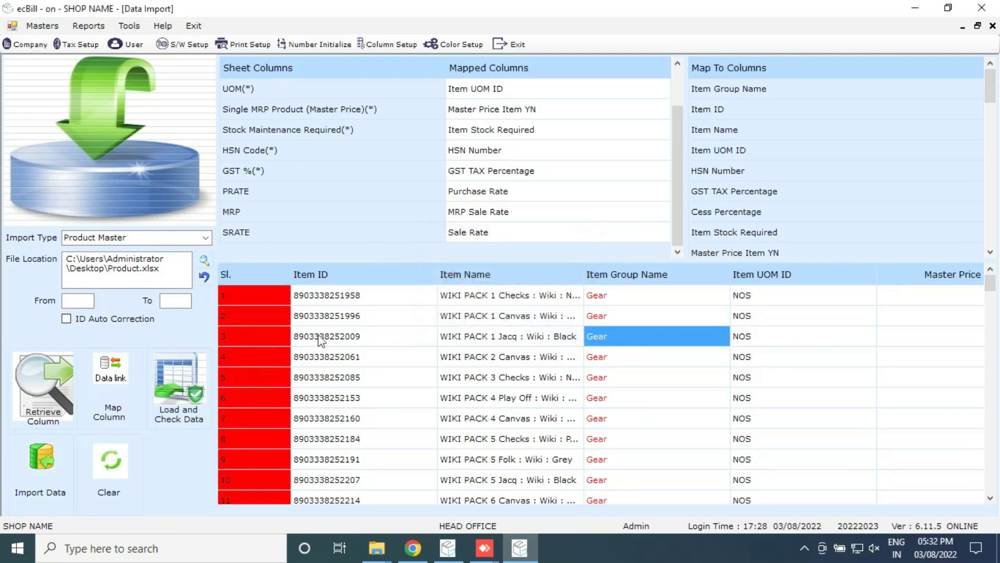
click(268, 295)
click(606, 296)
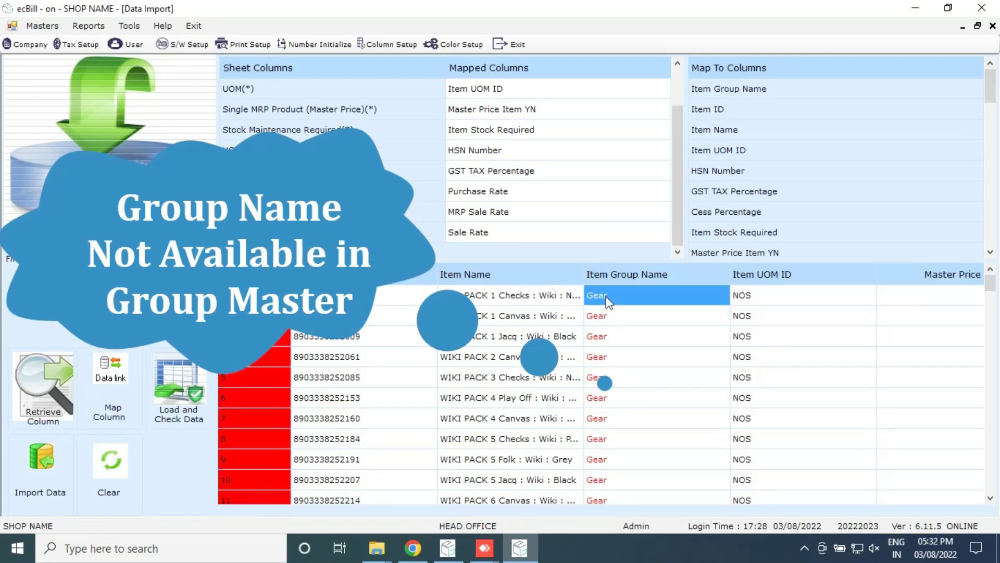
click(623, 319)
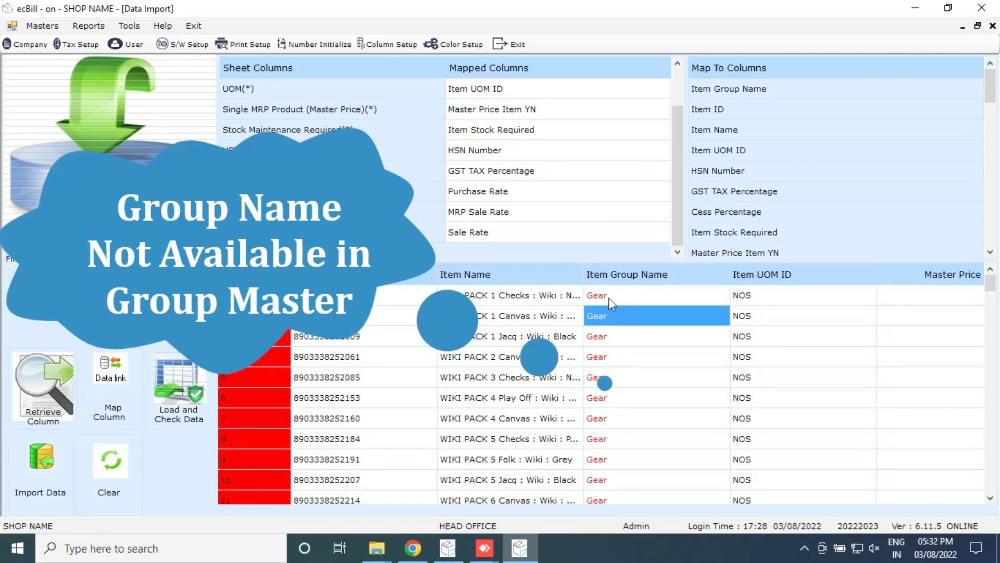
click(622, 298)
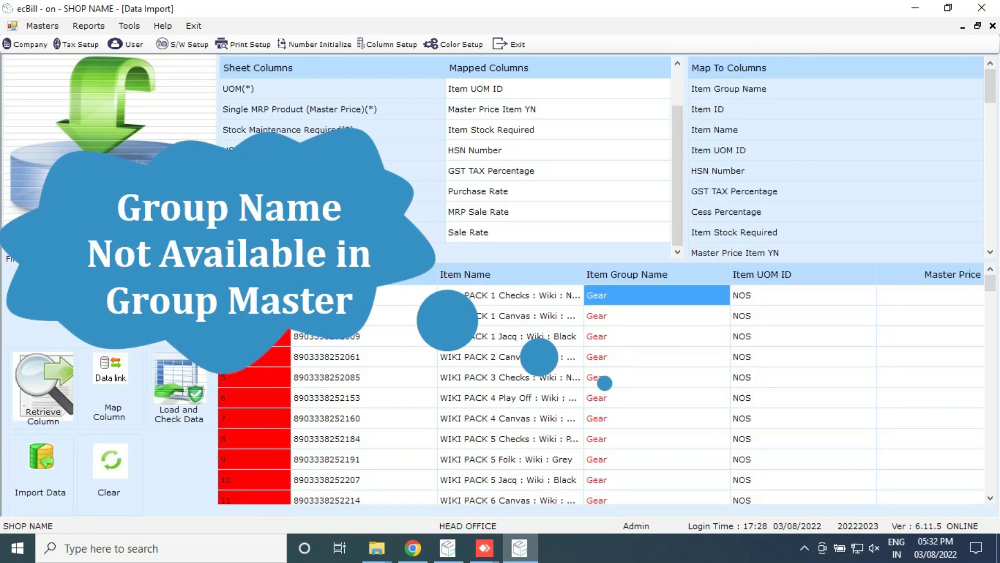
click(589, 315)
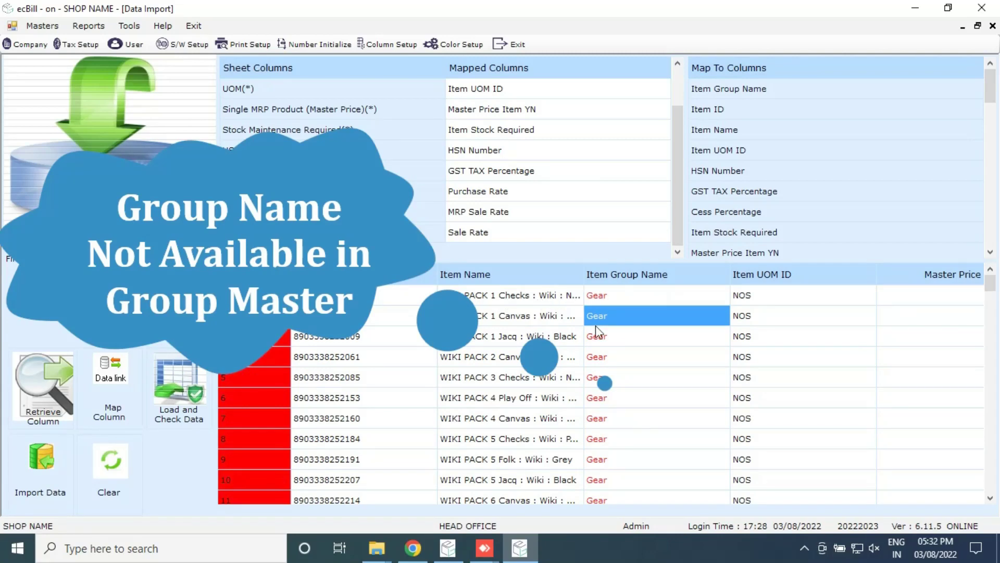
click(612, 341)
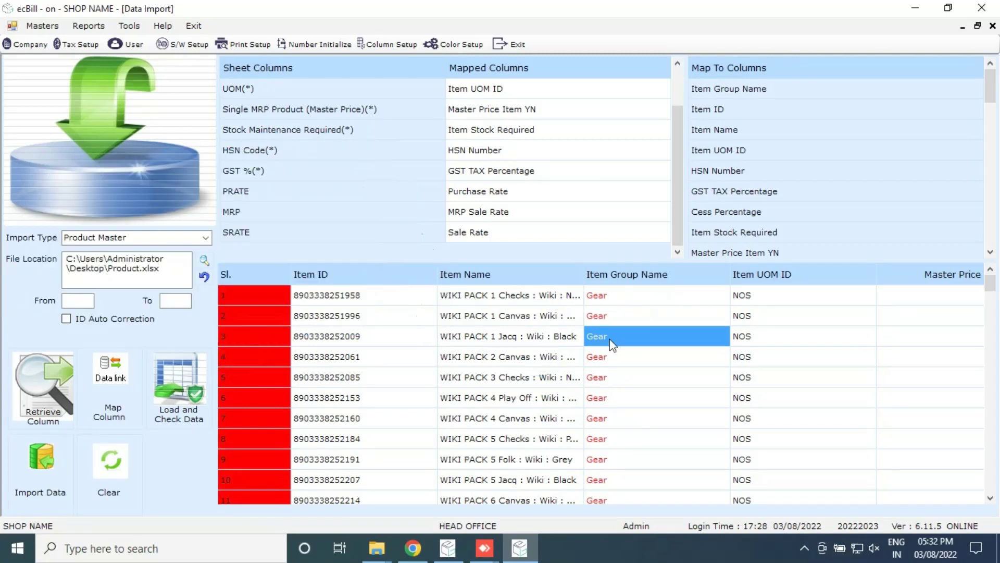
- Examine the remaining columns of the first flagged product row, including its HSN Number, and return to the row's start
click(626, 302)
key(Right)
key(Right)
key(Right)
key(Right)
key(Right)
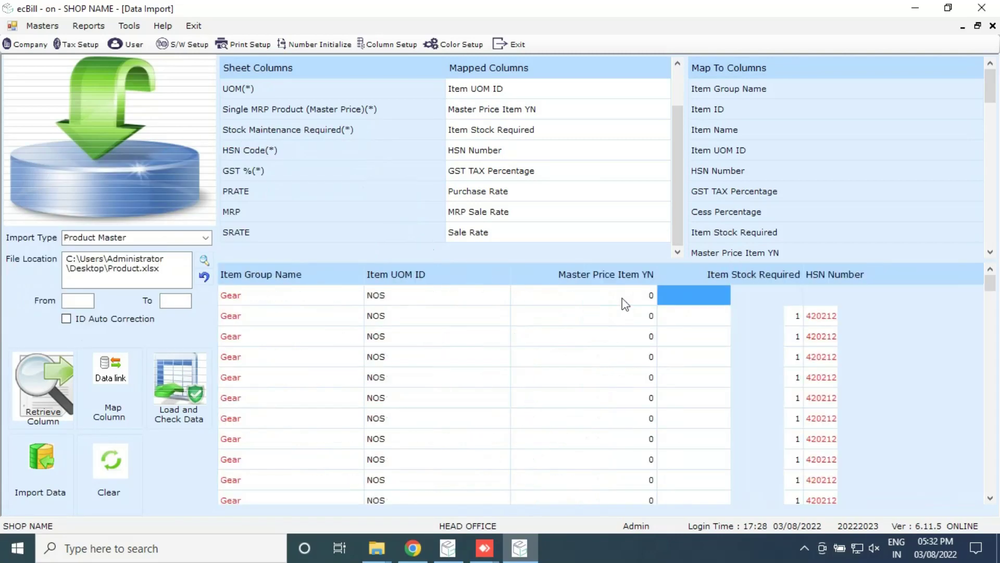
click(736, 359)
click(691, 299)
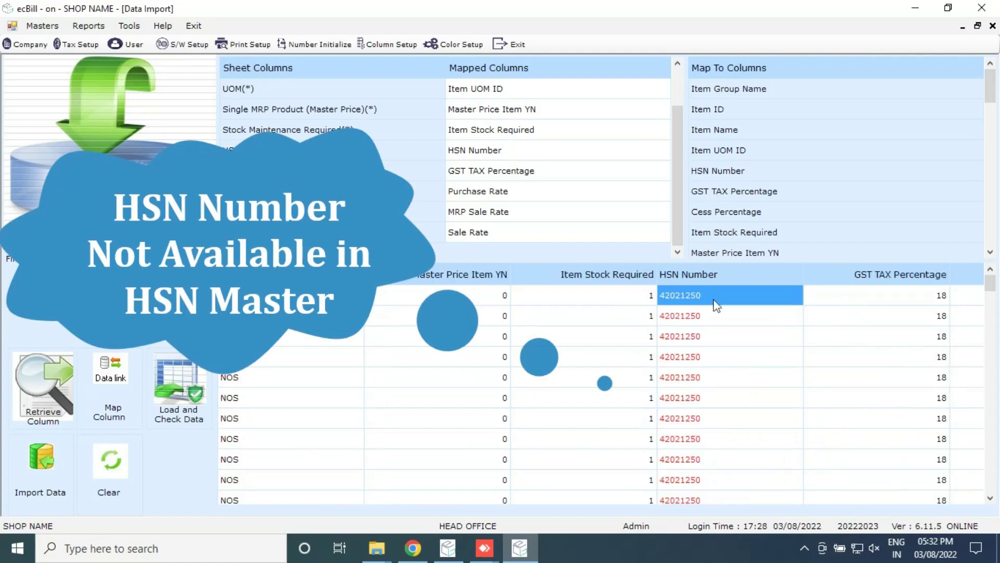
key(Right)
key(Right)
key(Right)
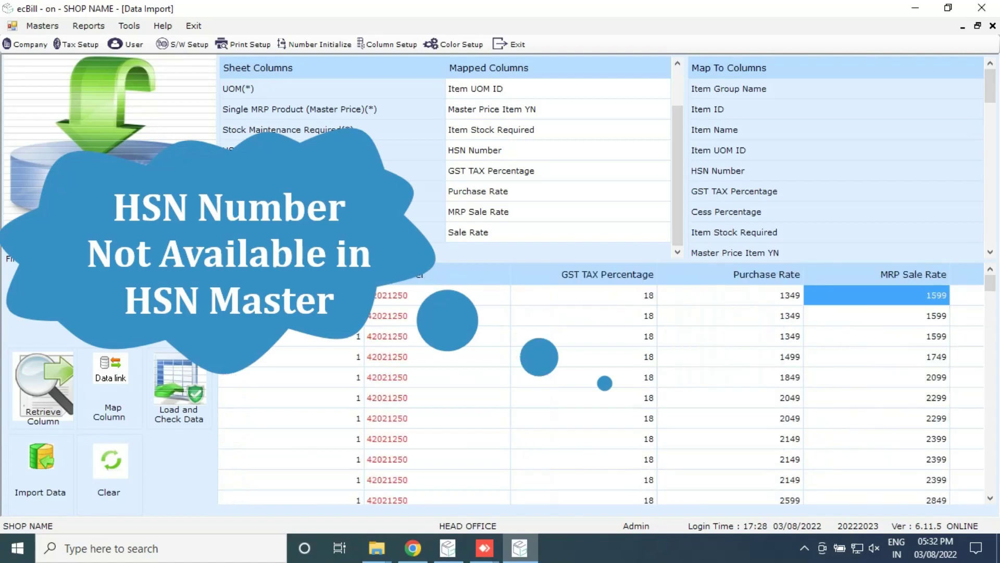
click(447, 300)
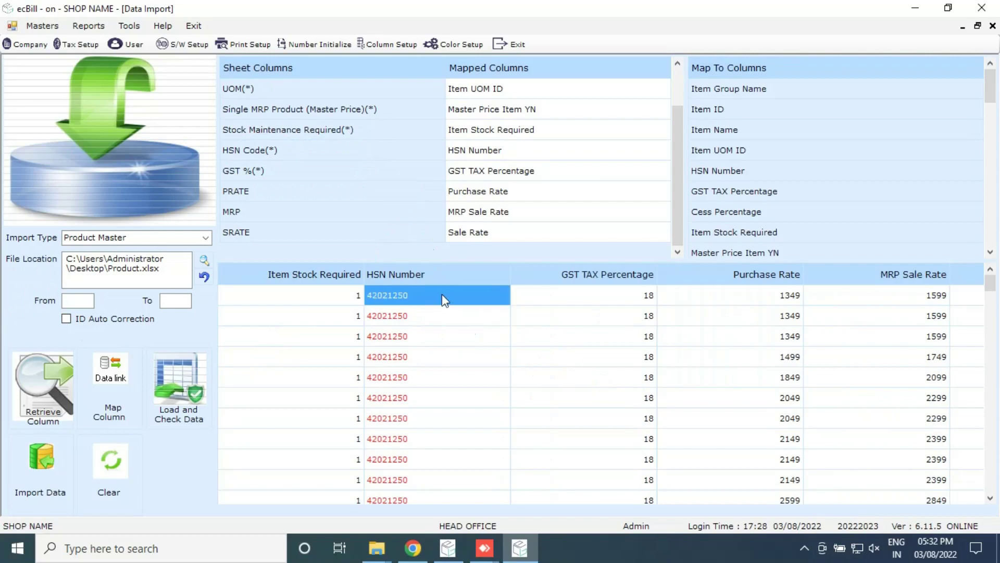
key(Left)
key(Left)
key(Left)
key(Left)
key(Left)
key(Left)
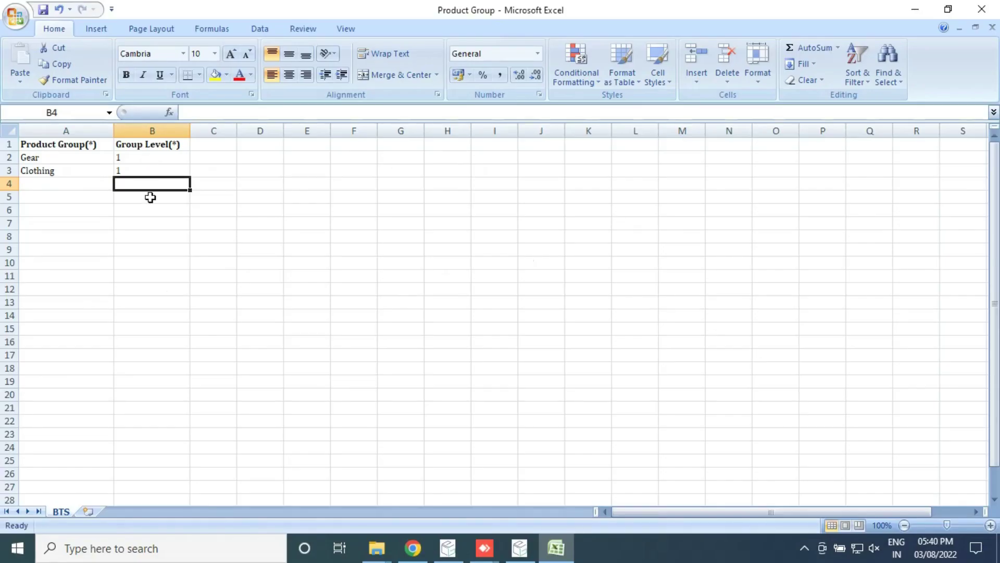
- Review the Product Group and HSN workbooks in Excel, widening the HSN Name(*) column, and close both
click(157, 170)
click(993, 6)
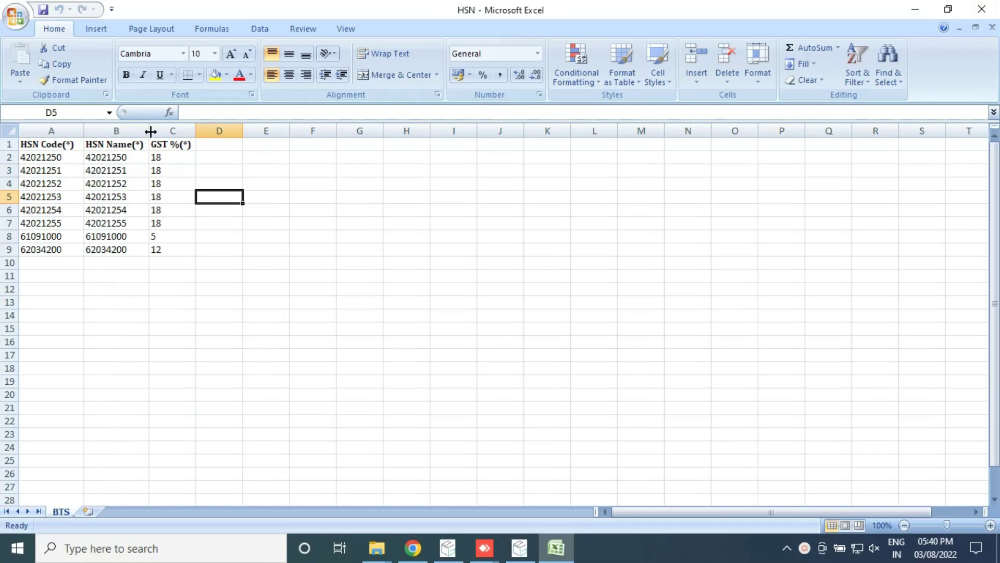
drag(150, 131, 160, 131)
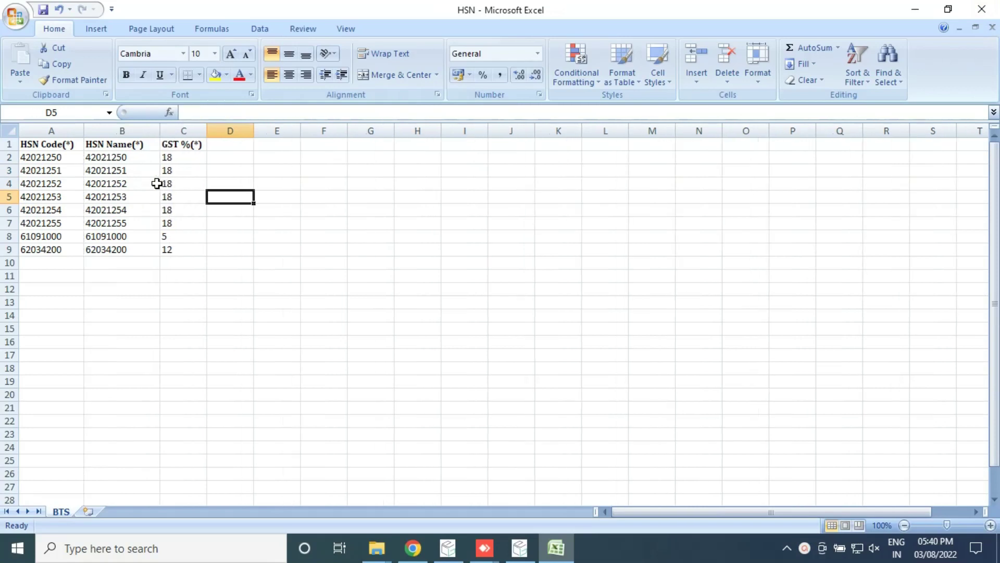
click(982, 9)
- Set the import type to Product Group, choose the Product Group Excel file from the Desktop and retrieve its columns
click(206, 237)
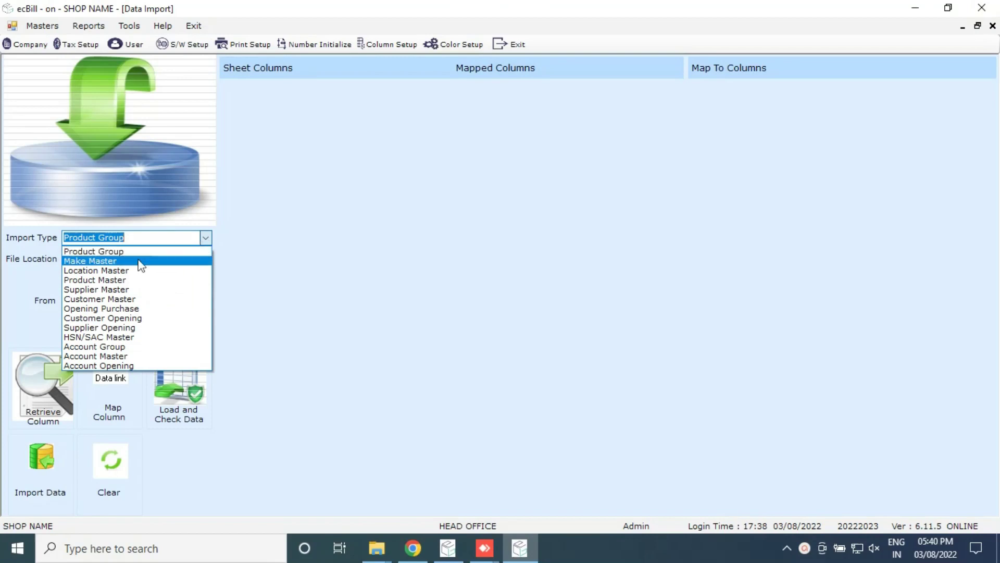
click(130, 252)
click(204, 260)
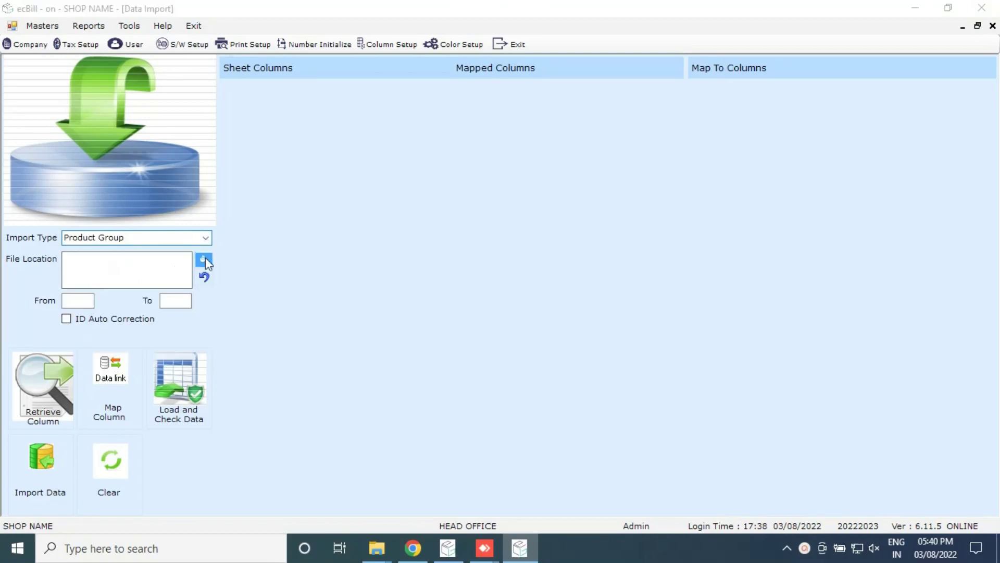
click(179, 155)
click(358, 343)
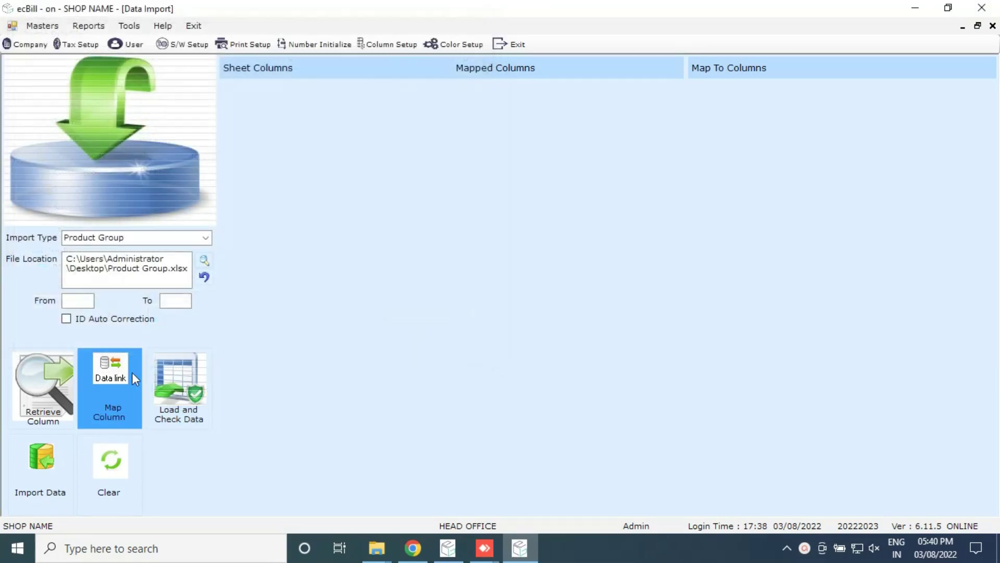
click(50, 380)
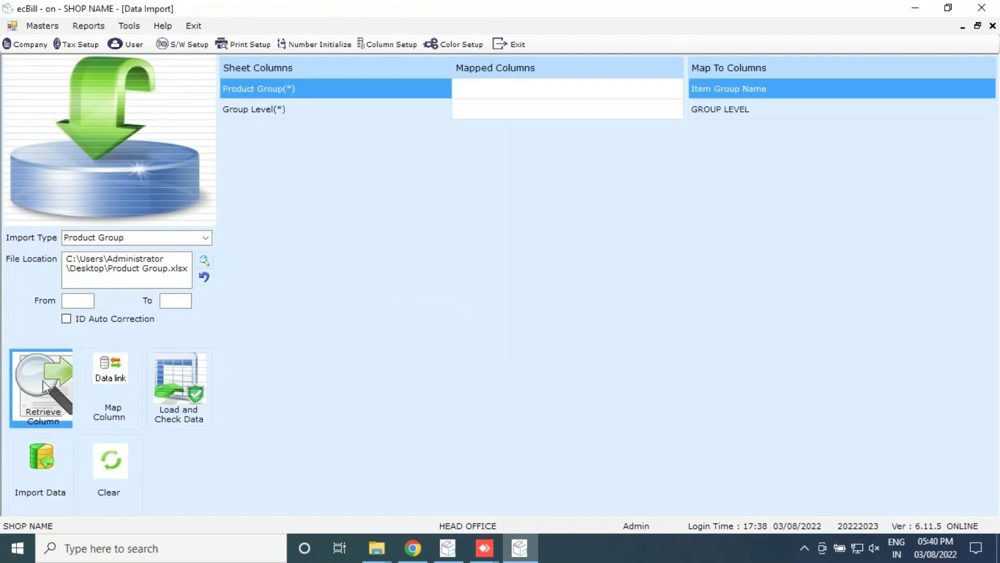
- Map Product Group(*) to Item Group Name and Group Level(*) to GROUP LEVEL
double_click(582, 87)
click(533, 108)
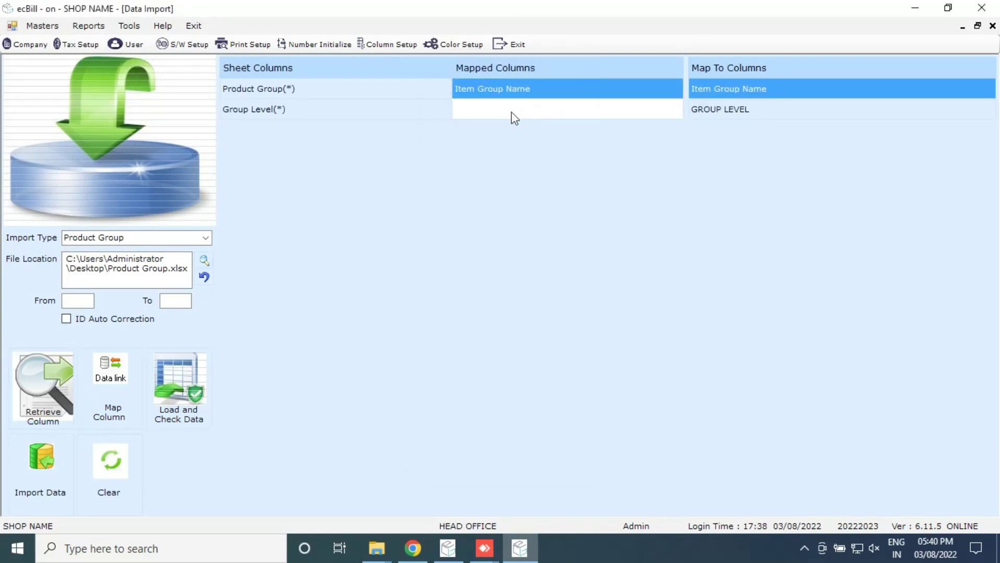
double_click(508, 114)
click(471, 136)
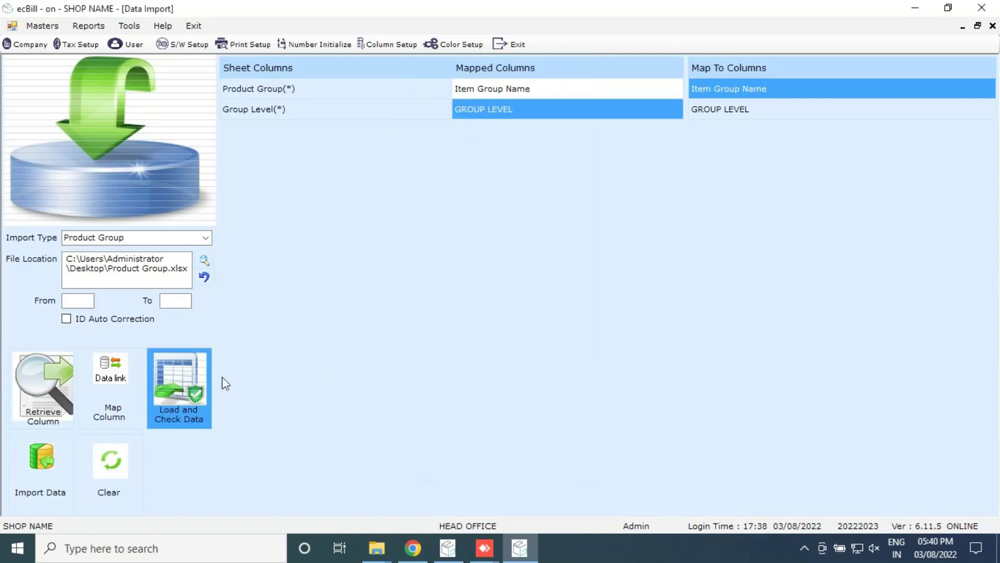
- Load and check the product group data, and review the status of the Gear and Clothing rows
click(176, 383)
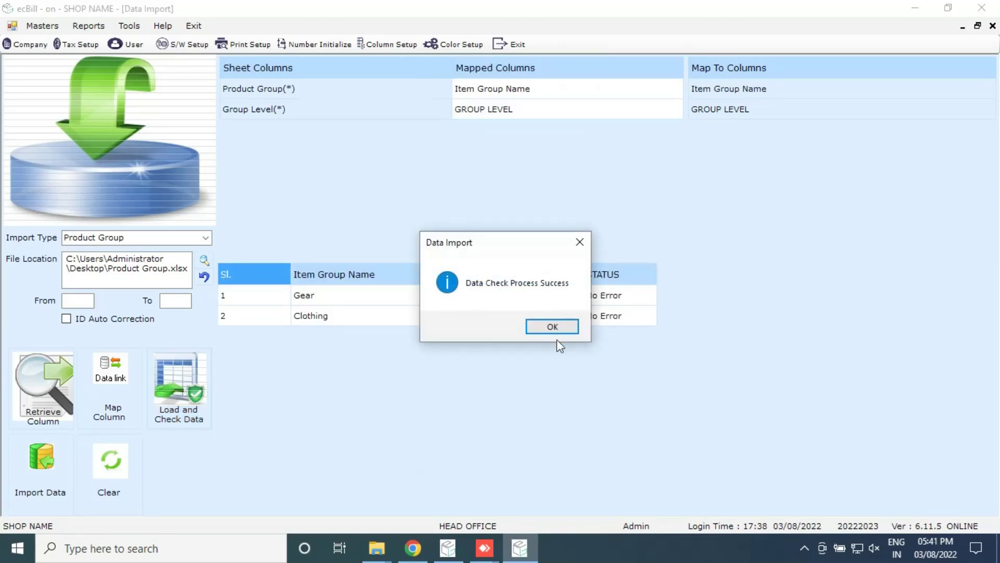
click(551, 327)
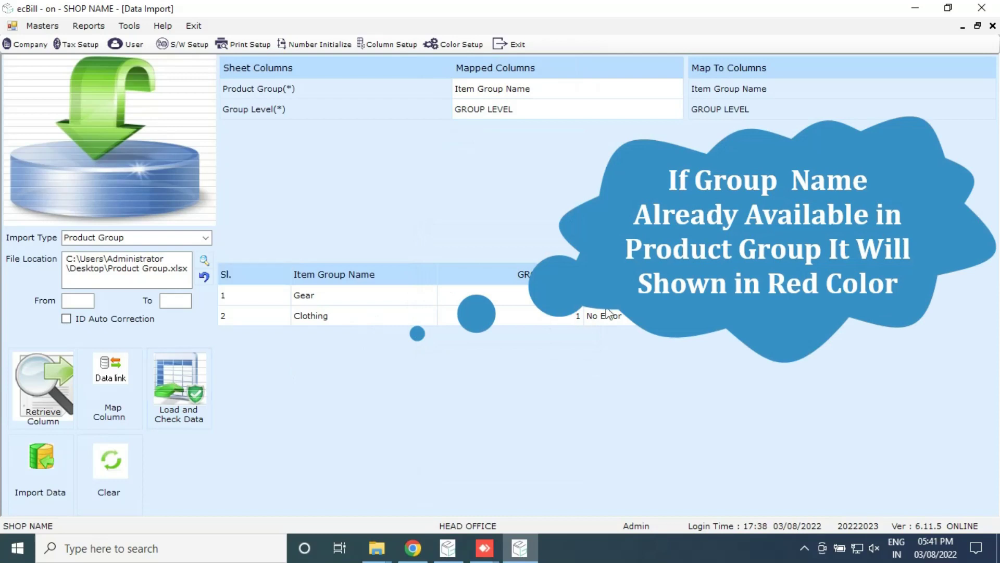
click(261, 295)
click(263, 316)
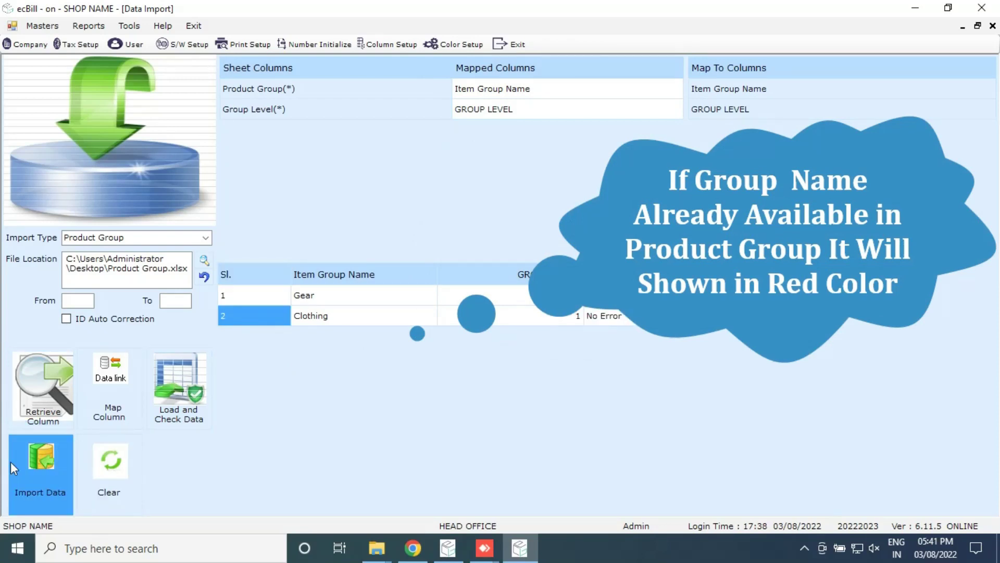
- Import the checked product groups and switch to the ecBill Standard main window
click(37, 475)
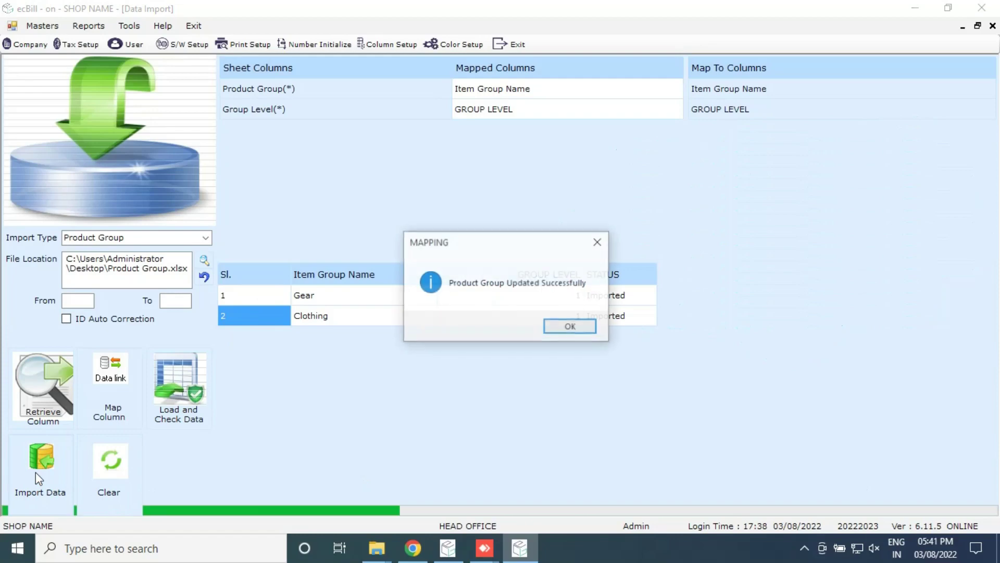
click(571, 327)
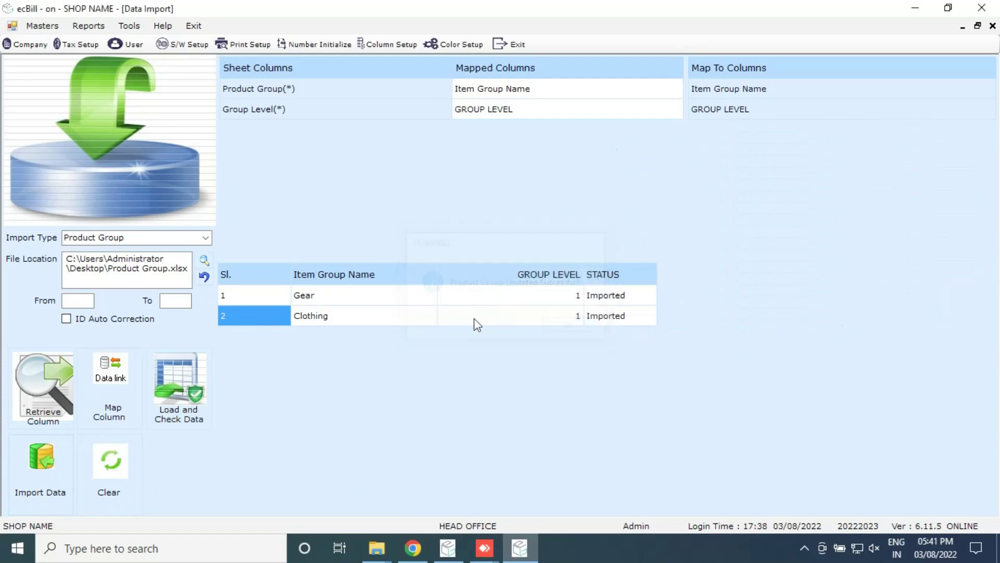
click(448, 548)
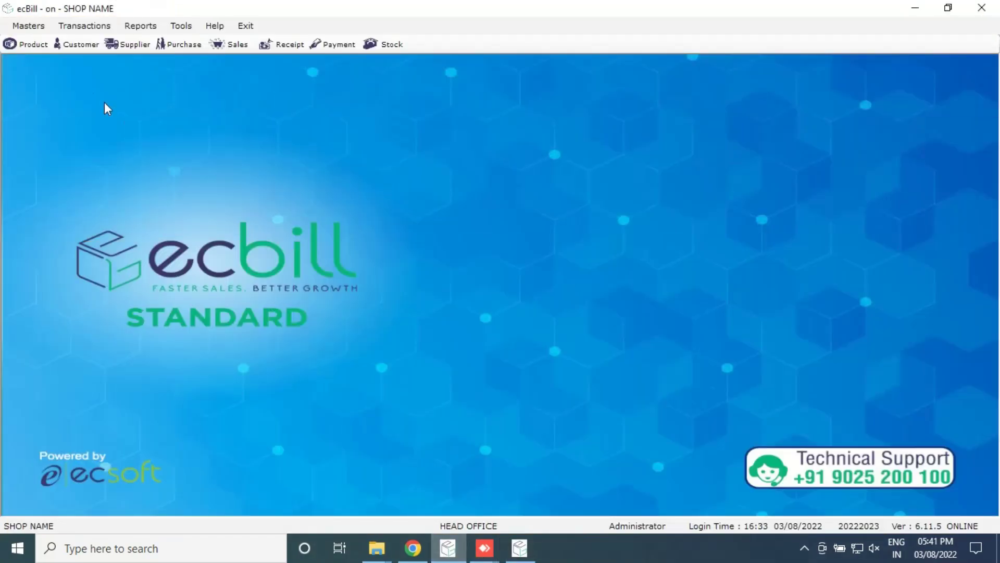
- Check the Item Group Master for the imported Clothing and Gear groups, then close it and return to the Data Import window
click(31, 26)
mouse_move(89, 118)
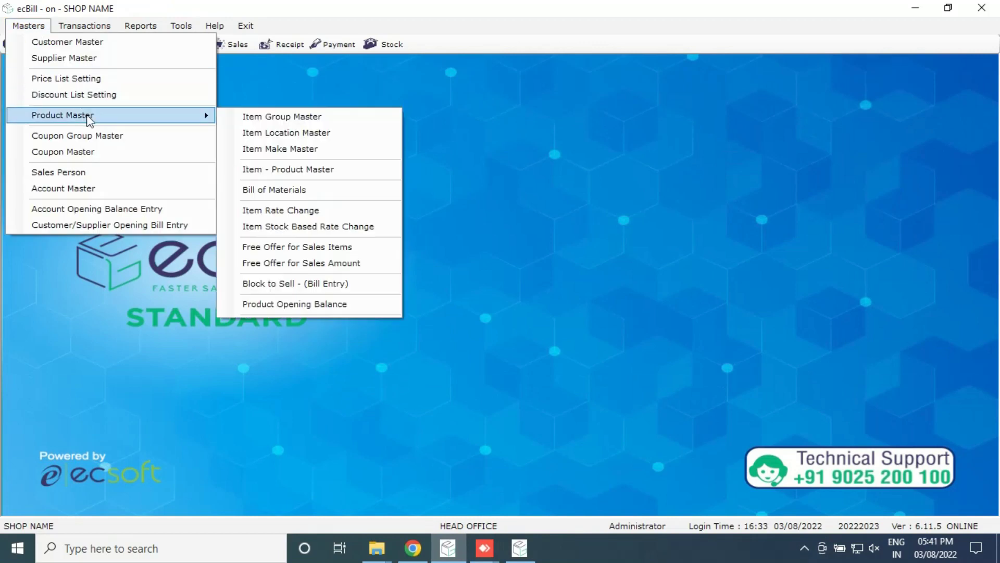
click(263, 116)
click(403, 233)
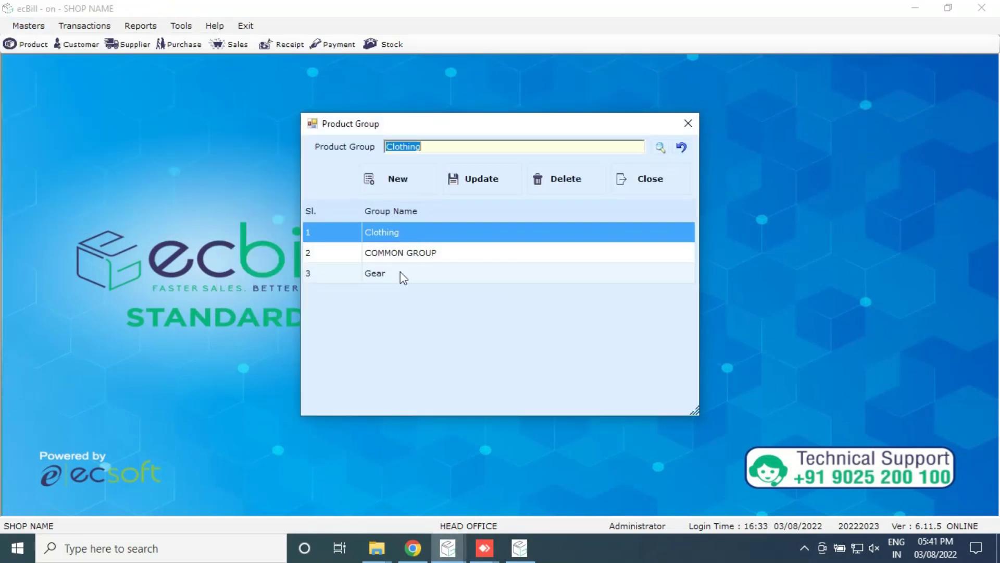
click(397, 272)
click(387, 183)
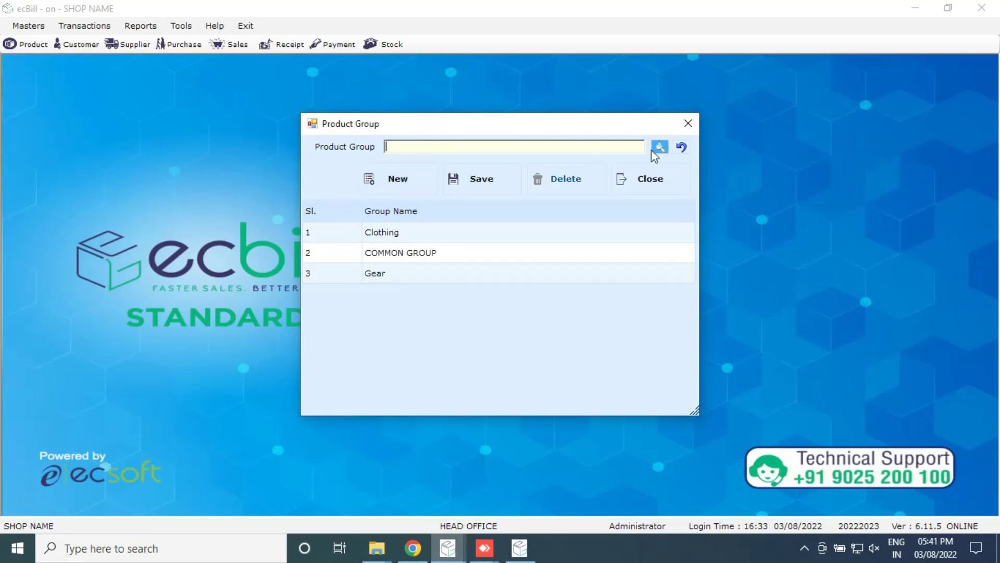
click(689, 124)
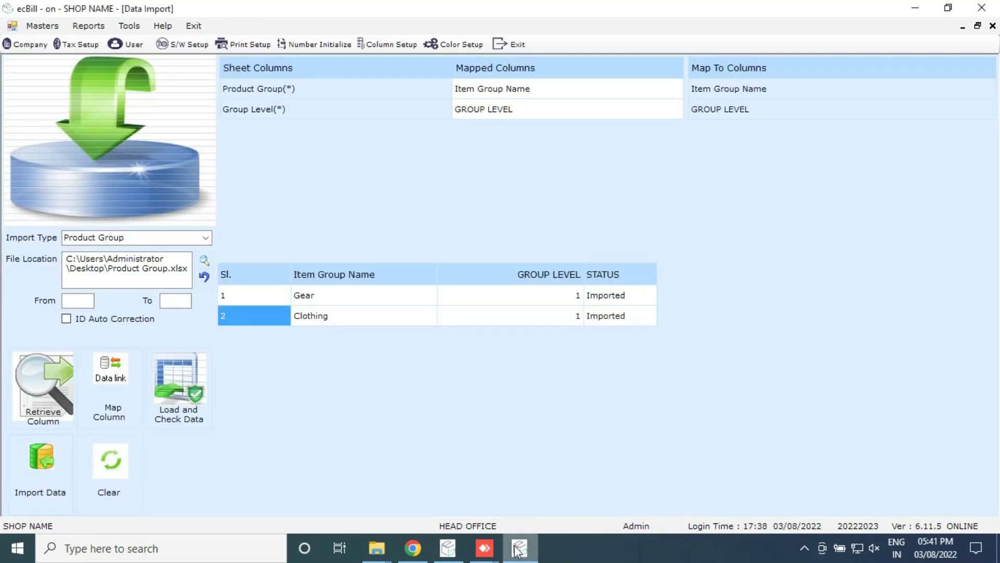
- Clear the previous import, set the import type to HSN/SAC Master, choose the HSN Excel file from the Desktop and retrieve its columns
click(203, 281)
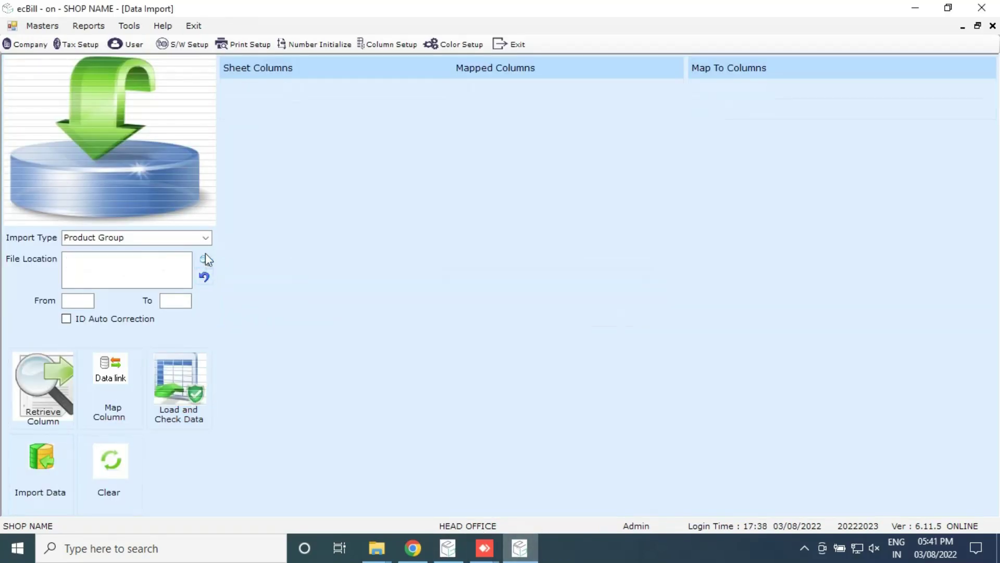
click(206, 237)
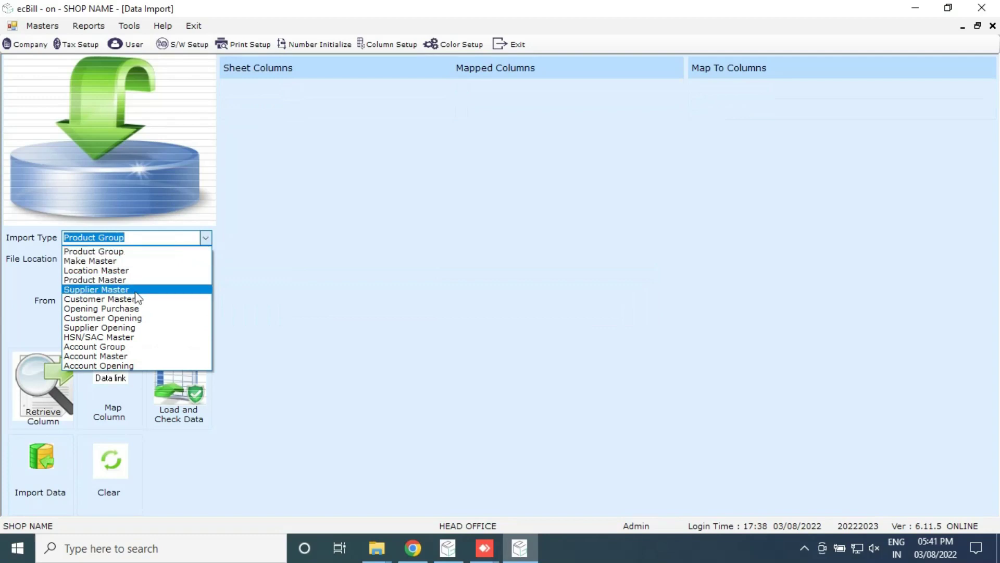
click(137, 337)
click(201, 263)
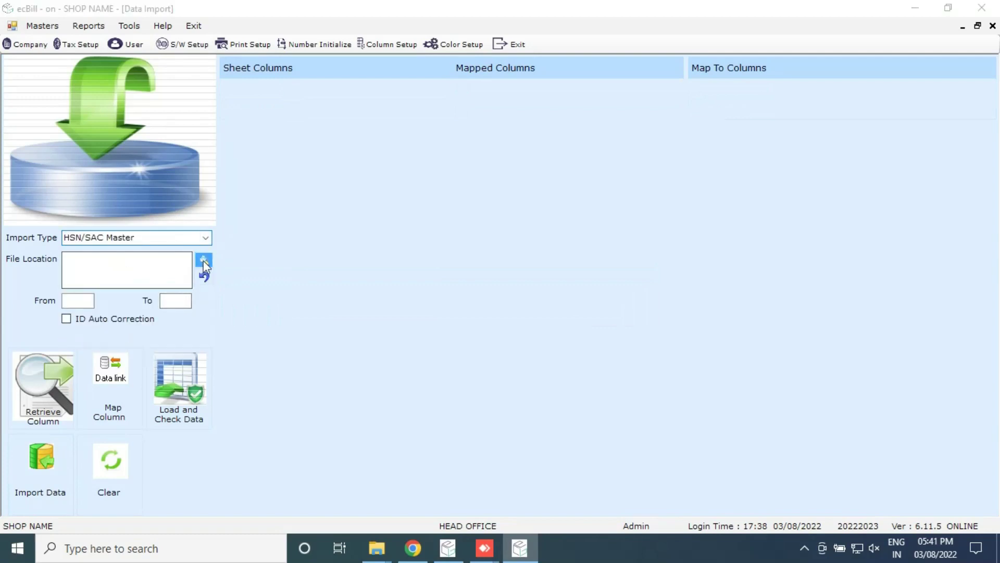
click(167, 142)
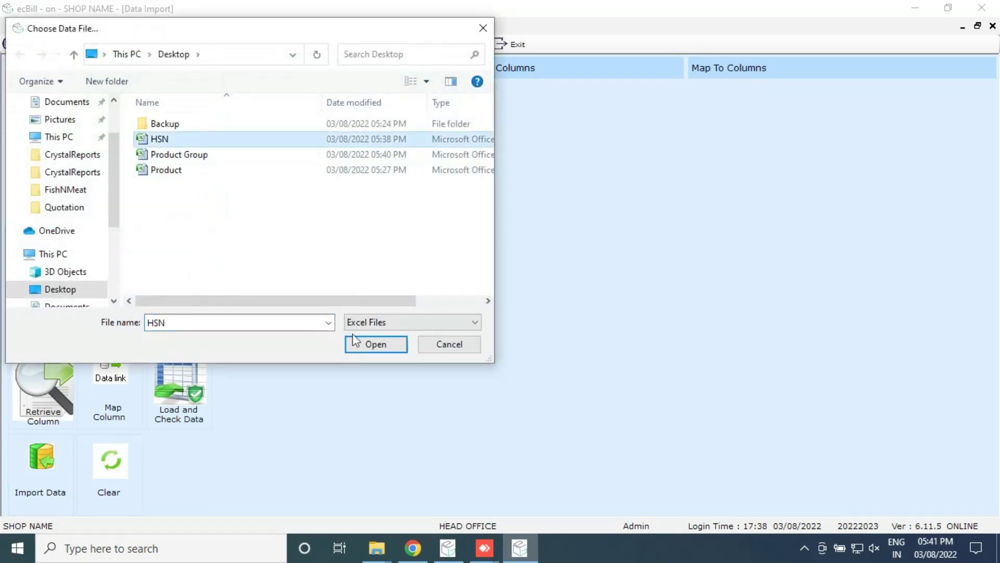
click(375, 344)
click(56, 388)
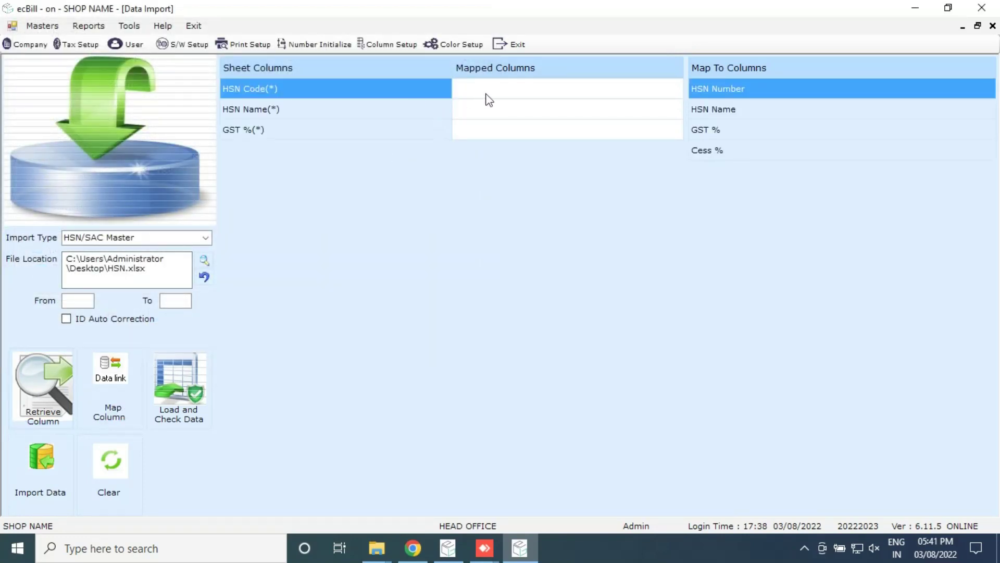
- Map HSN Code(*) to HSN Number, HSN Name(*) to HSN Name and GST %(*) to GST %
click(493, 96)
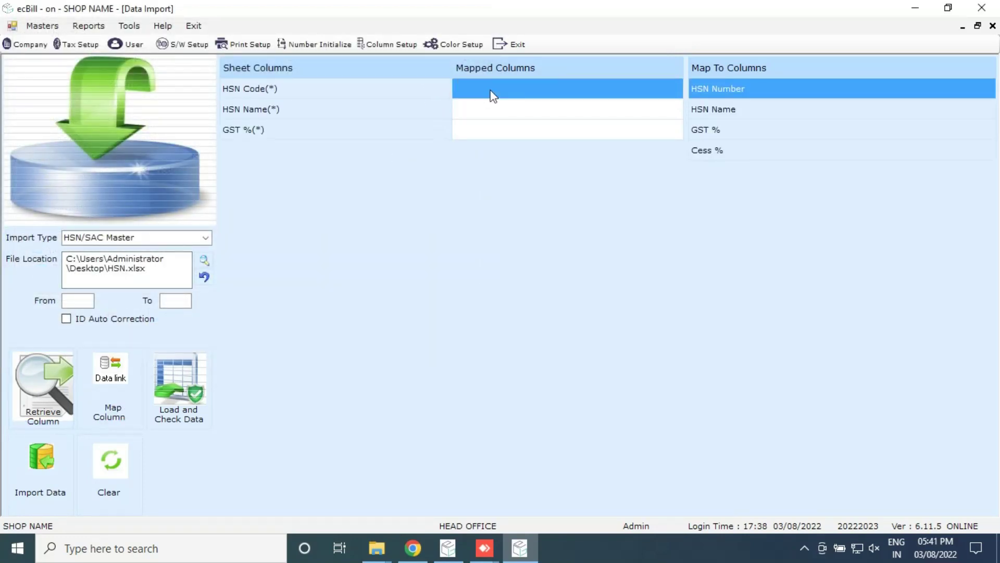
click(533, 88)
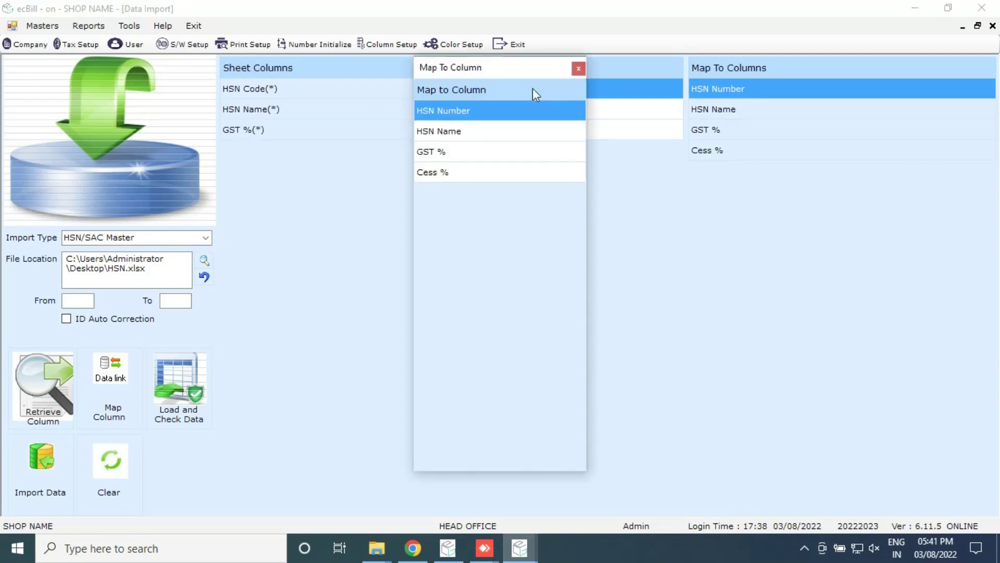
click(474, 116)
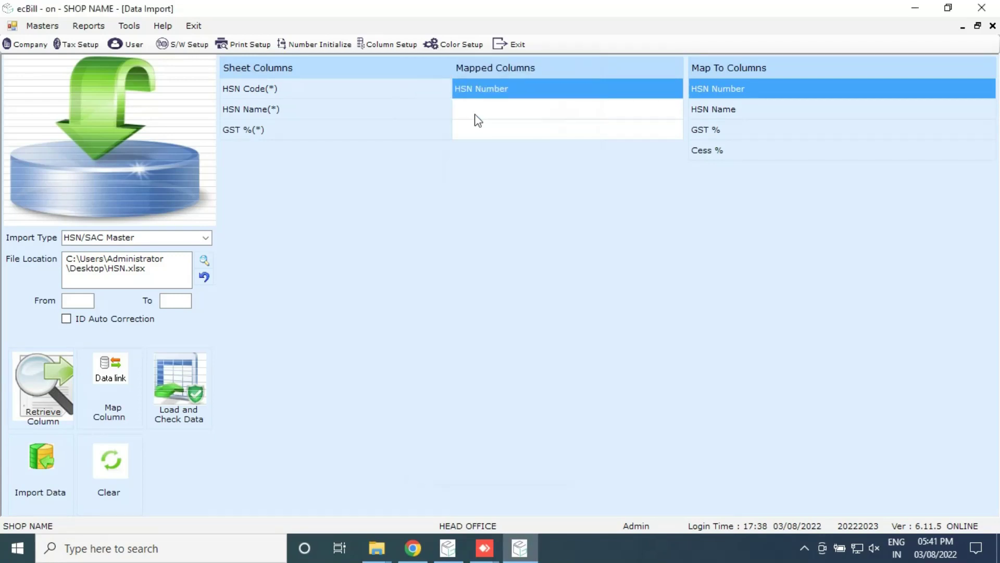
click(477, 114)
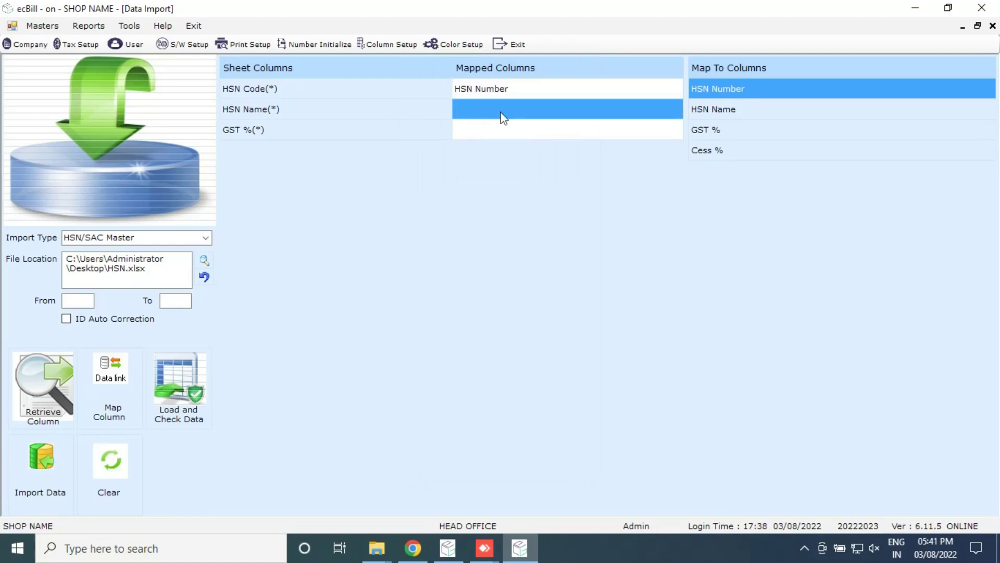
click(502, 117)
click(472, 133)
click(508, 134)
click(510, 137)
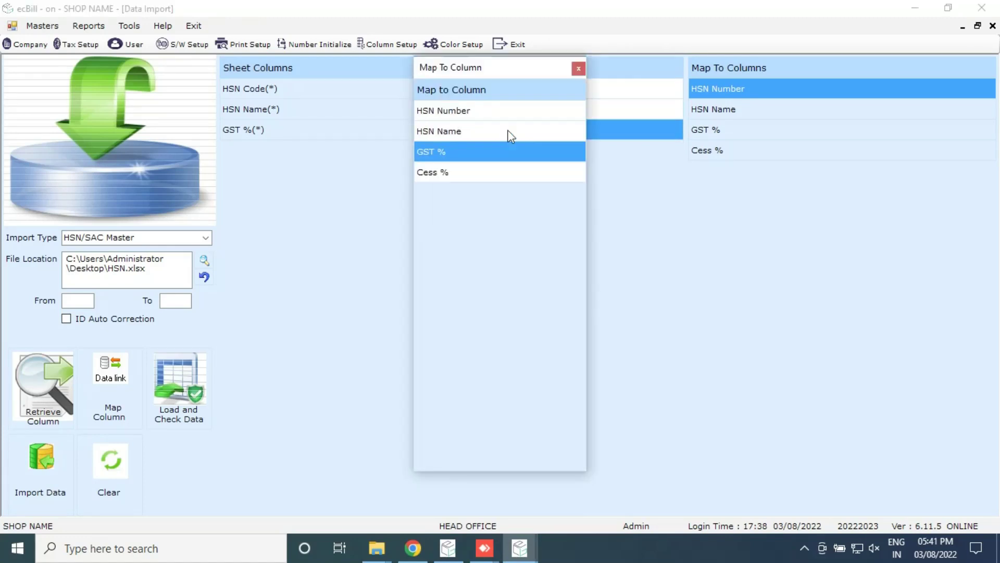
click(473, 152)
- Load and check the HSN data, and import the checked rows into the HSN/SAC Master
click(174, 386)
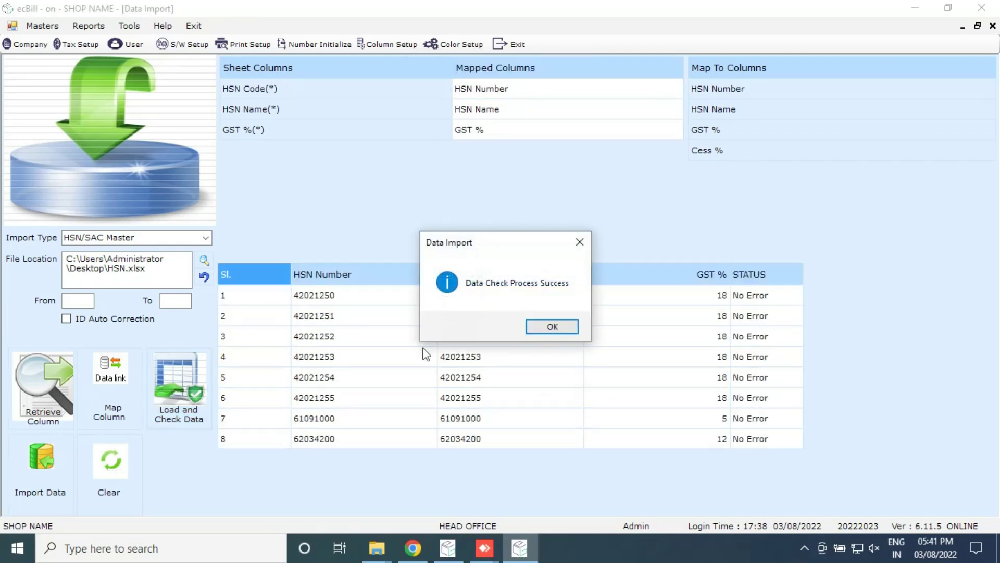
click(553, 325)
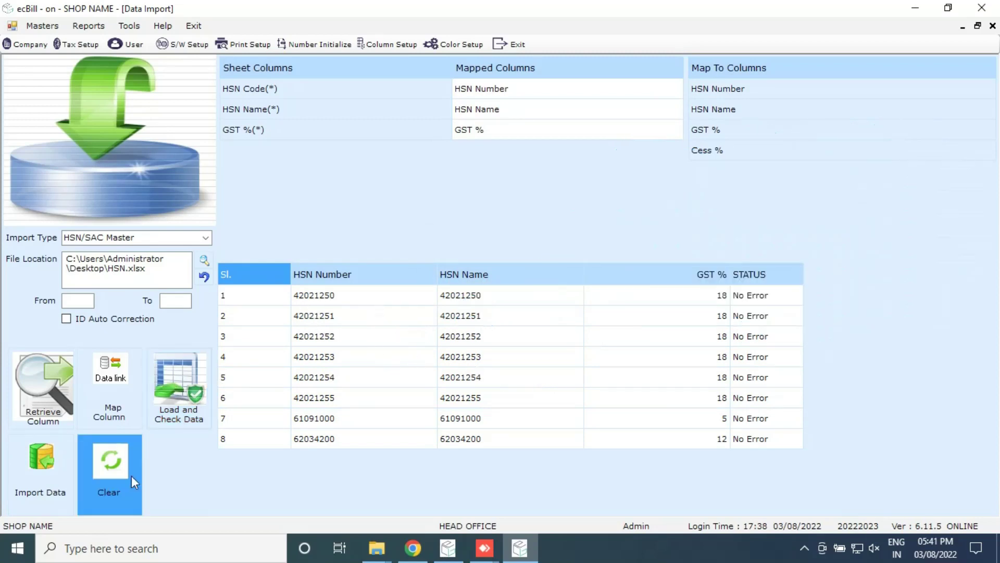
click(51, 470)
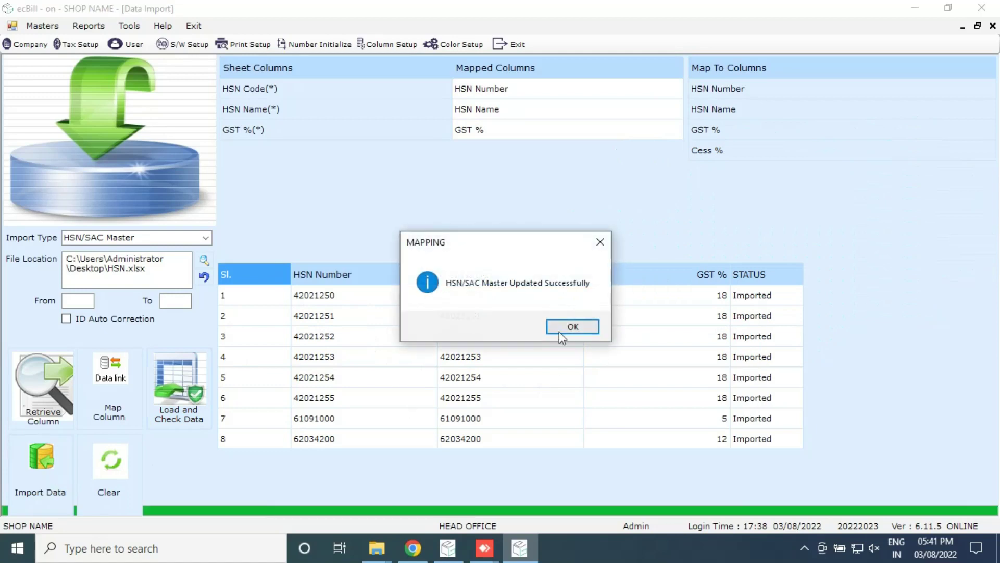
click(580, 329)
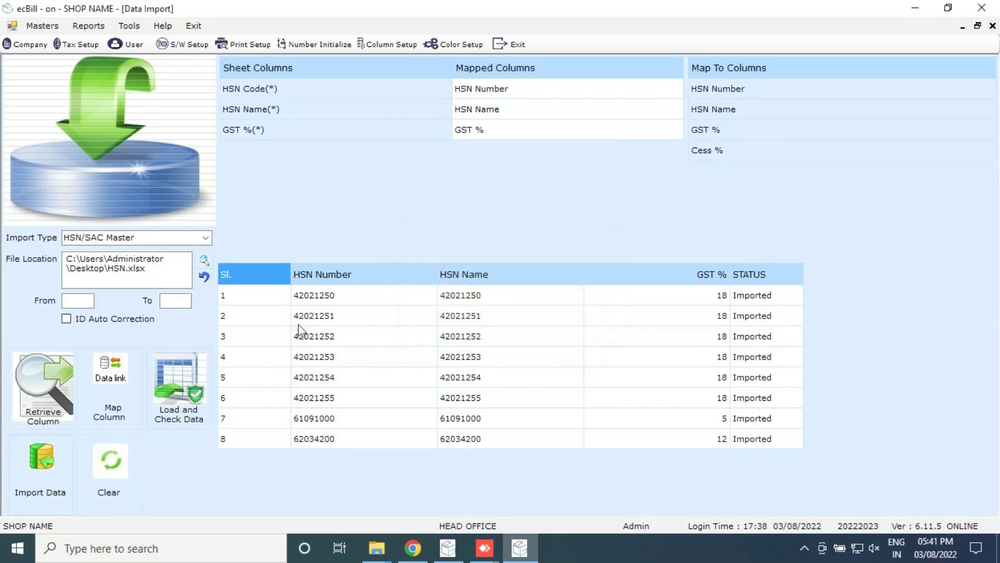
- Clear the HSN import, set the import type to Product Master, choose the Product Excel file from the Desktop and retrieve its columns
click(204, 277)
click(206, 238)
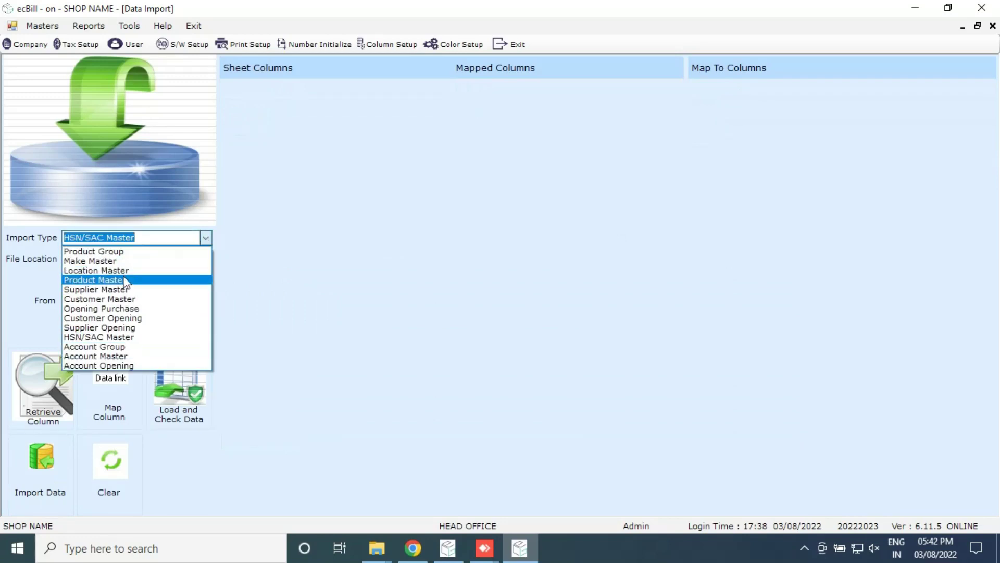
click(125, 280)
click(203, 261)
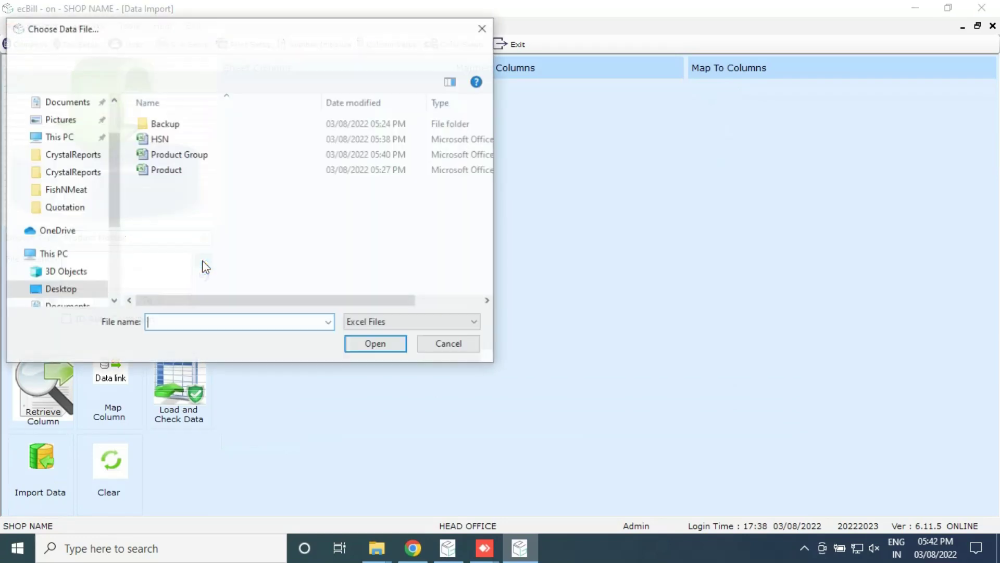
click(180, 171)
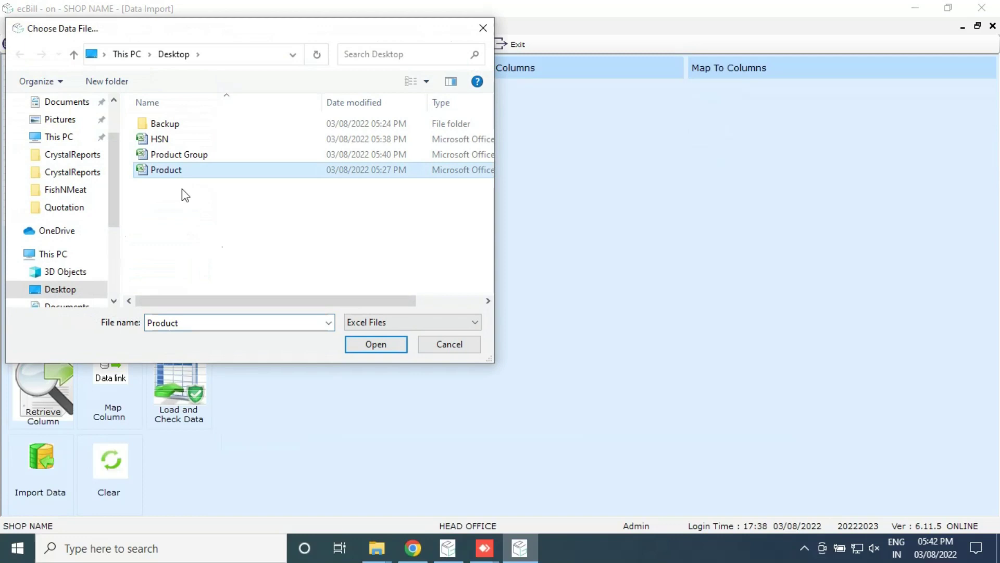
click(362, 345)
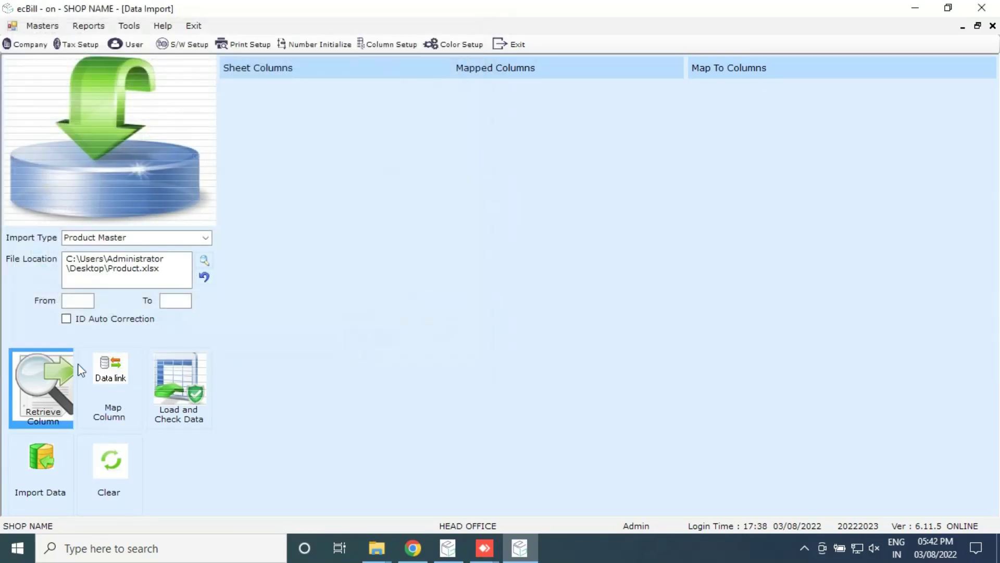
click(54, 380)
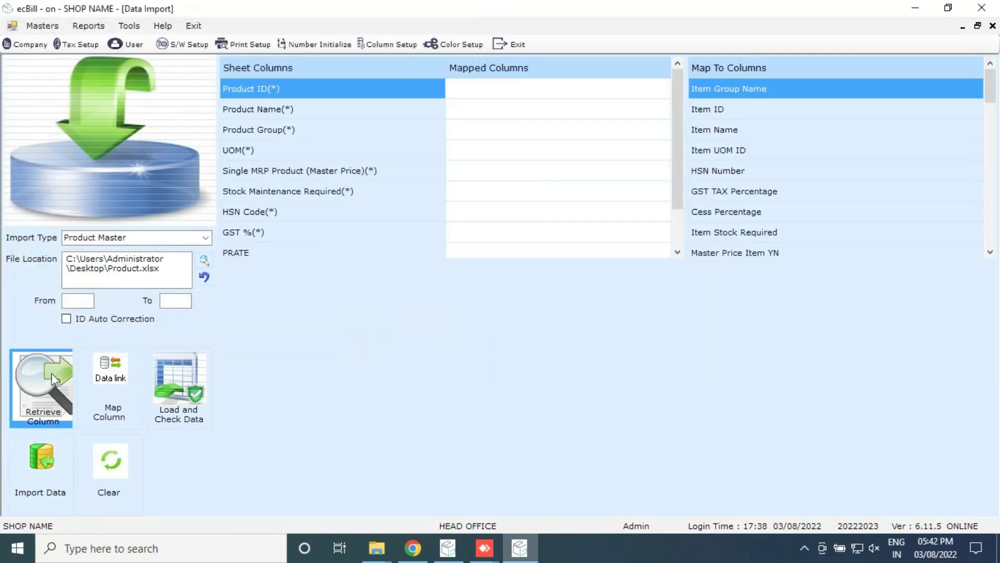
- Map Product ID(*) to Item ID, Product Name(*) to Item Name, Product Group(*) to Item Group Name and UOM(*) to Item UOM ID
click(501, 95)
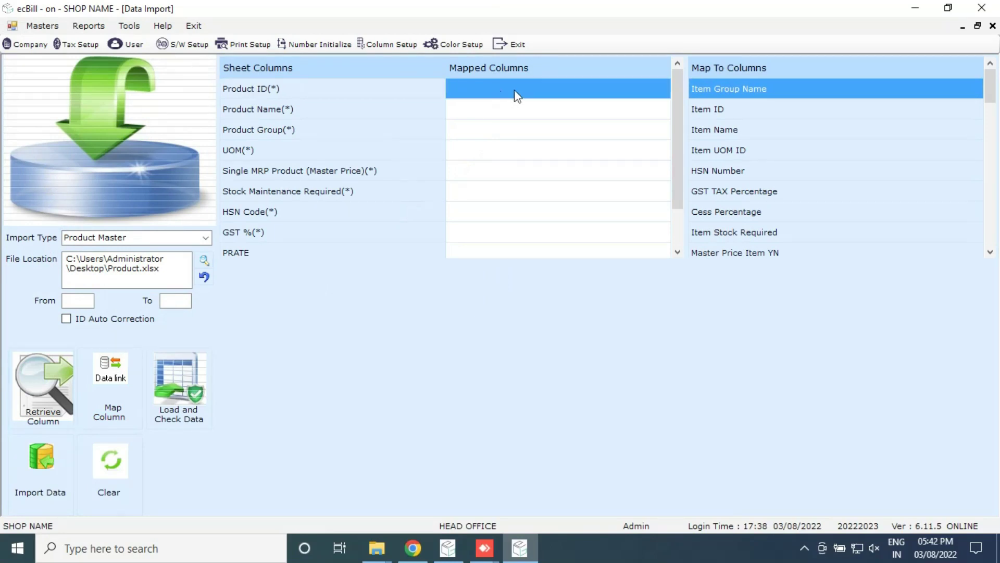
click(516, 95)
click(480, 113)
click(495, 111)
click(471, 133)
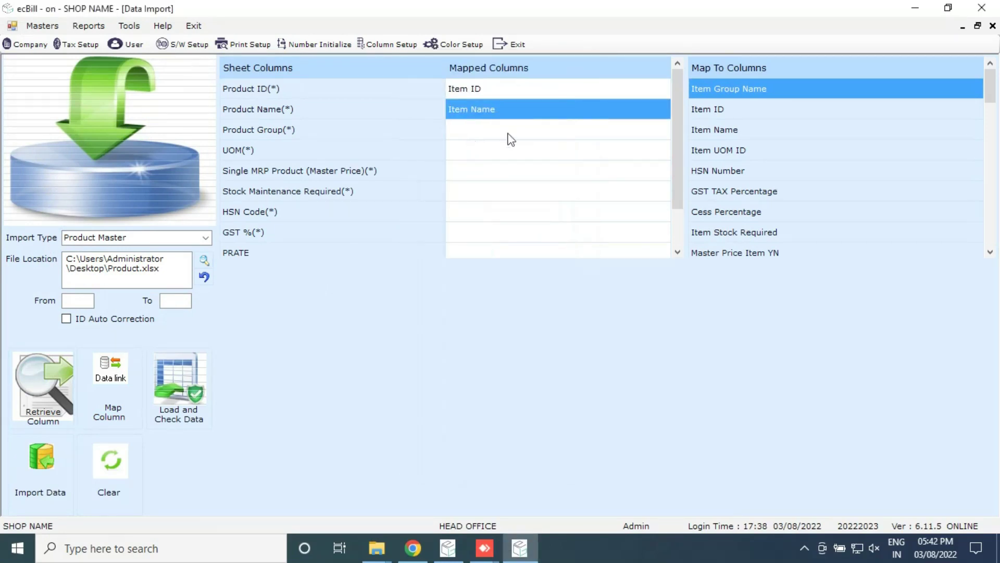
click(509, 133)
scroll(473, 159, up, 1)
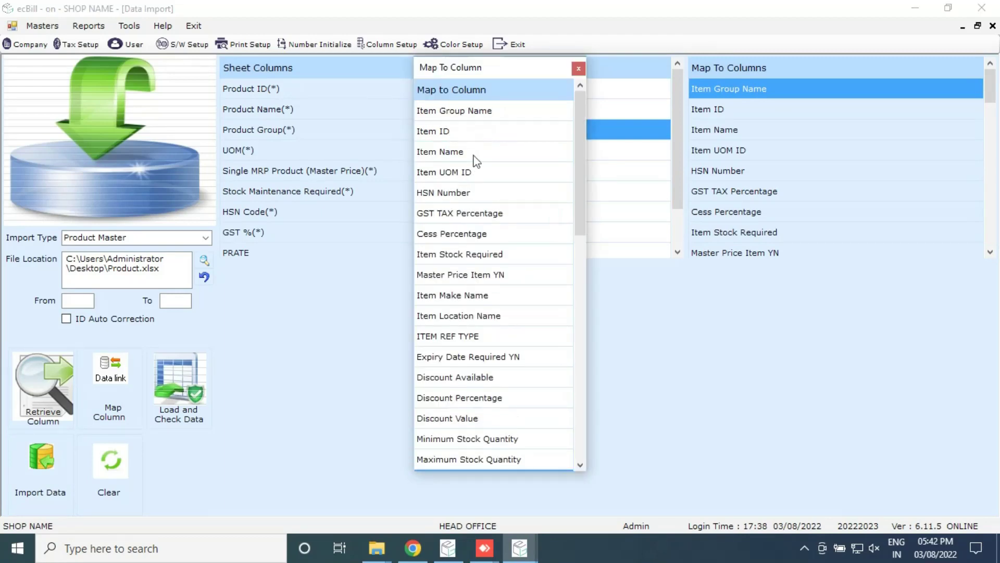
click(471, 114)
click(487, 152)
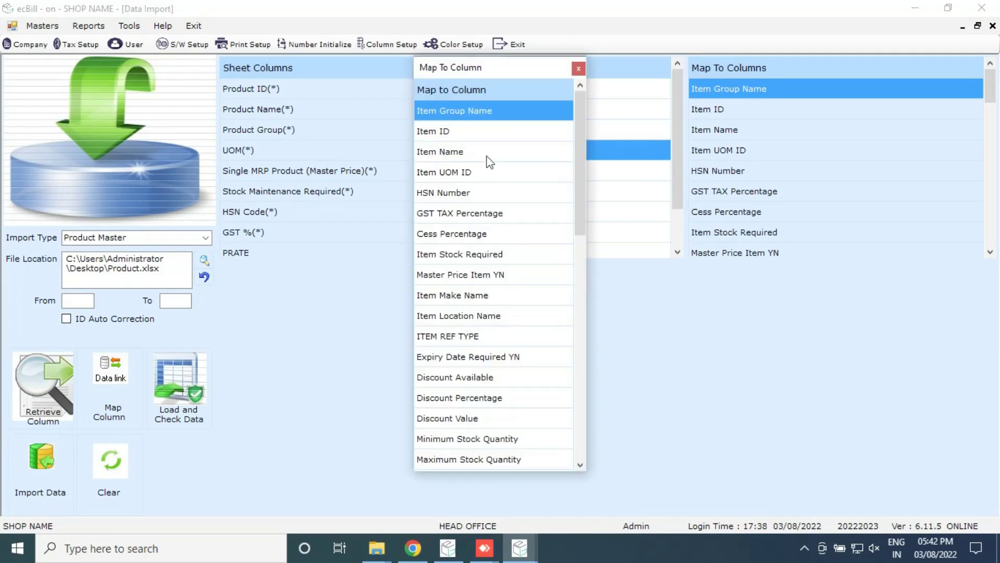
click(475, 175)
- Map Single MRP Product (Master Price)(*) to Master Price Item YN and Stock Maintenance Required(*) to Item Stock Required
click(485, 171)
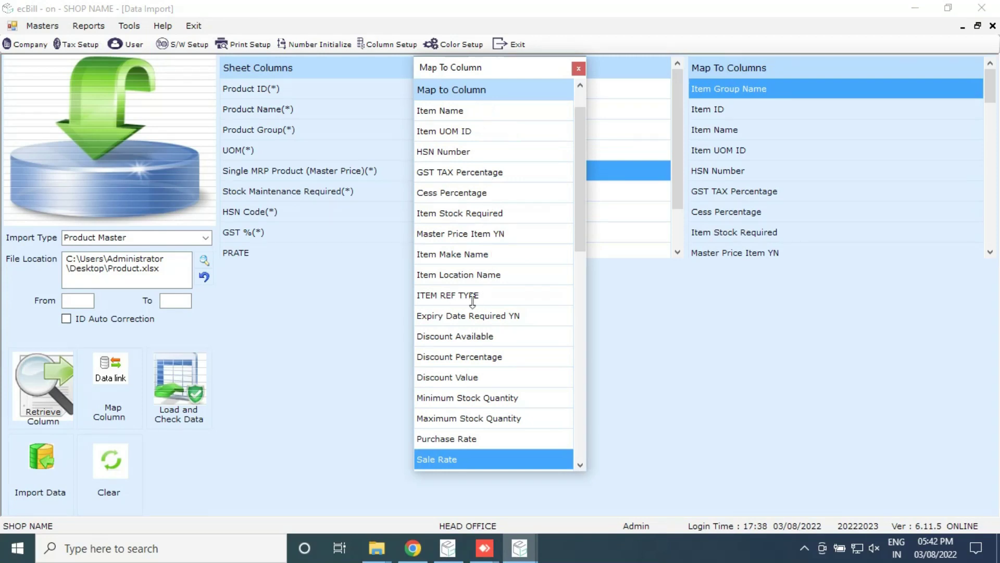
click(476, 228)
click(487, 197)
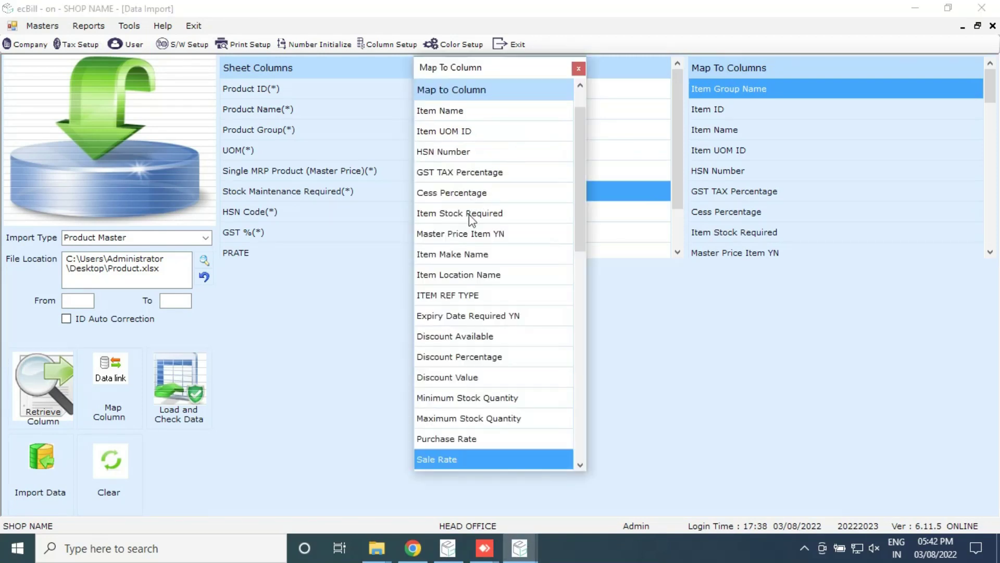
click(471, 218)
- Map HSN Code(*) to HSN Number and GST %(*) to GST TAX Percentage for the product import
click(485, 220)
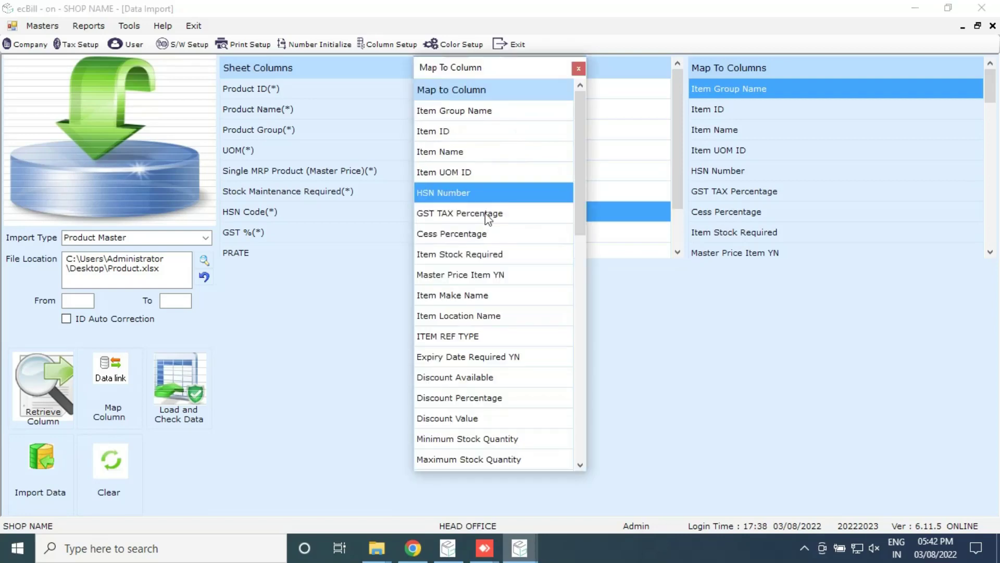
click(467, 196)
click(484, 239)
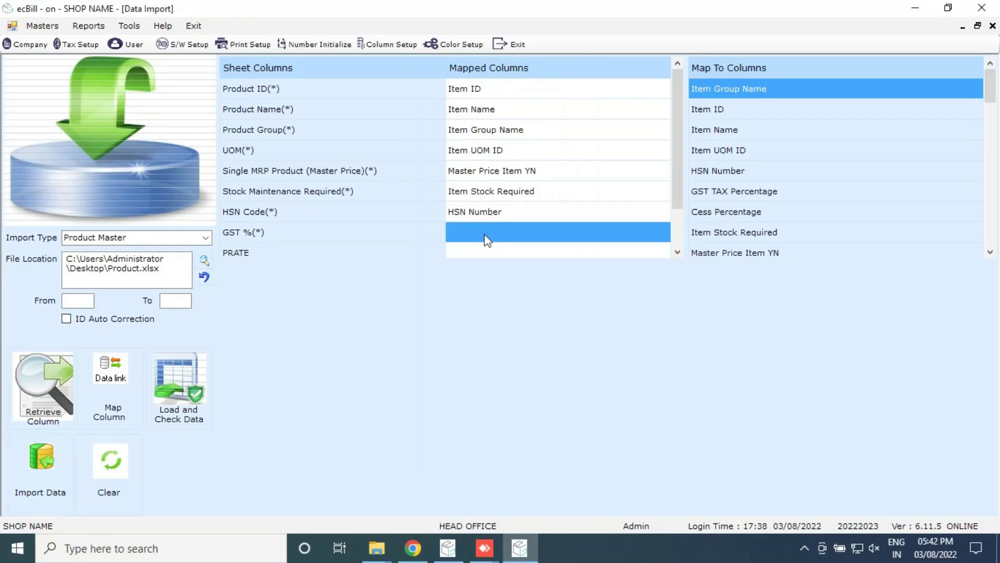
click(467, 219)
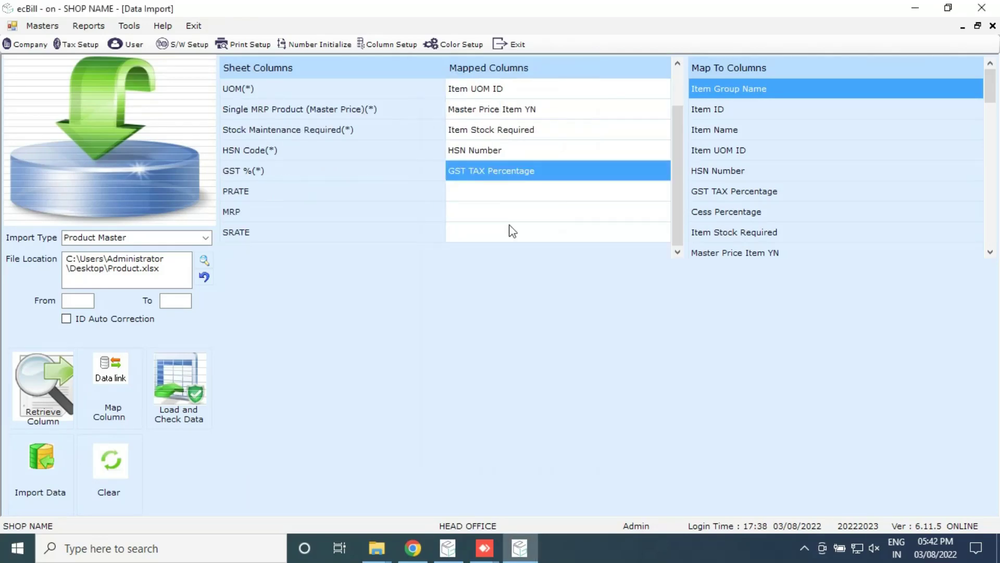
- Map PRATE to Purchase Rate, MRP to MRP Sale Rate and SRATE to Sale Rate for the product import
click(497, 197)
click(481, 461)
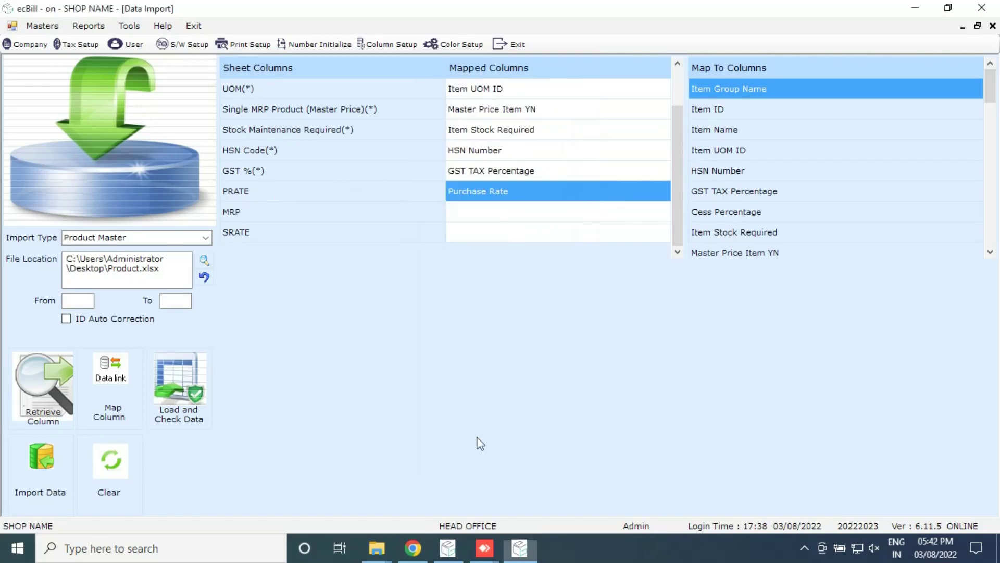
click(486, 211)
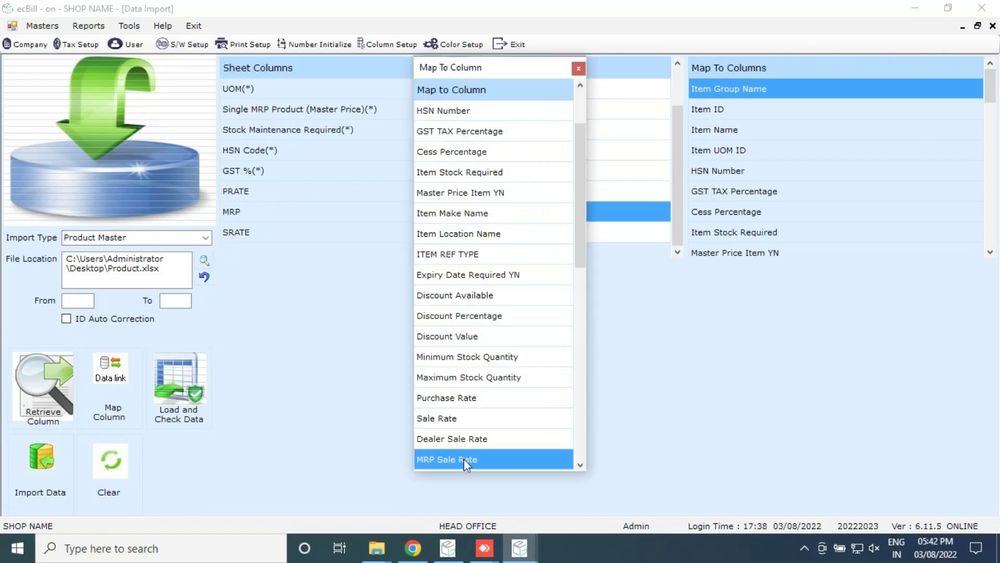
click(463, 459)
click(489, 235)
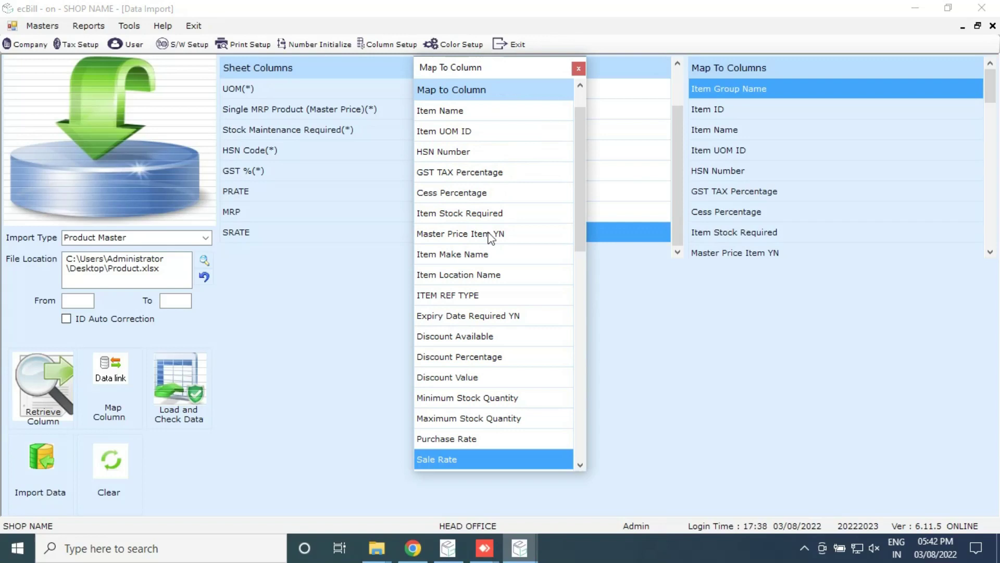
click(452, 459)
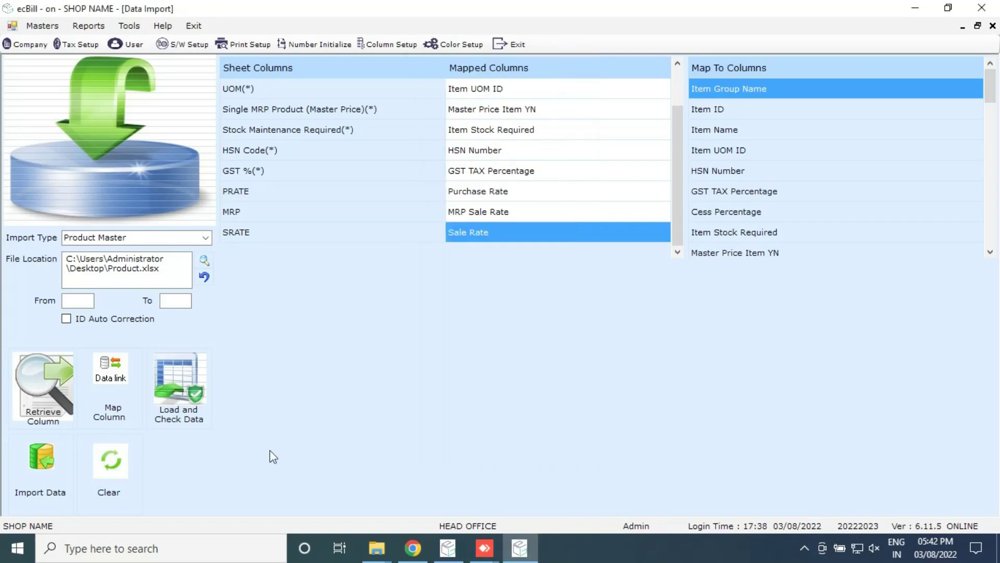
- Load and check the product data, including the check for repeated items
click(190, 392)
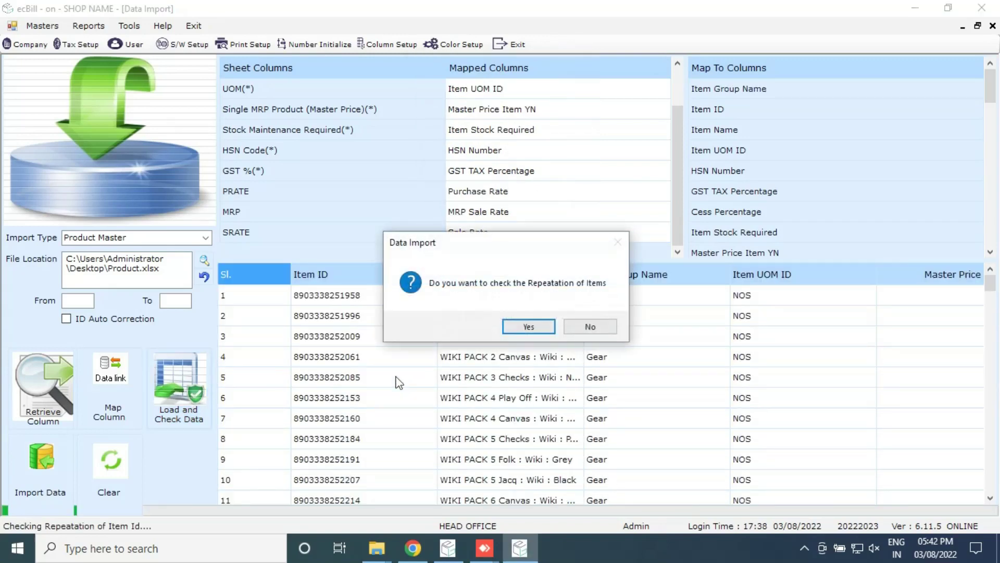
click(533, 329)
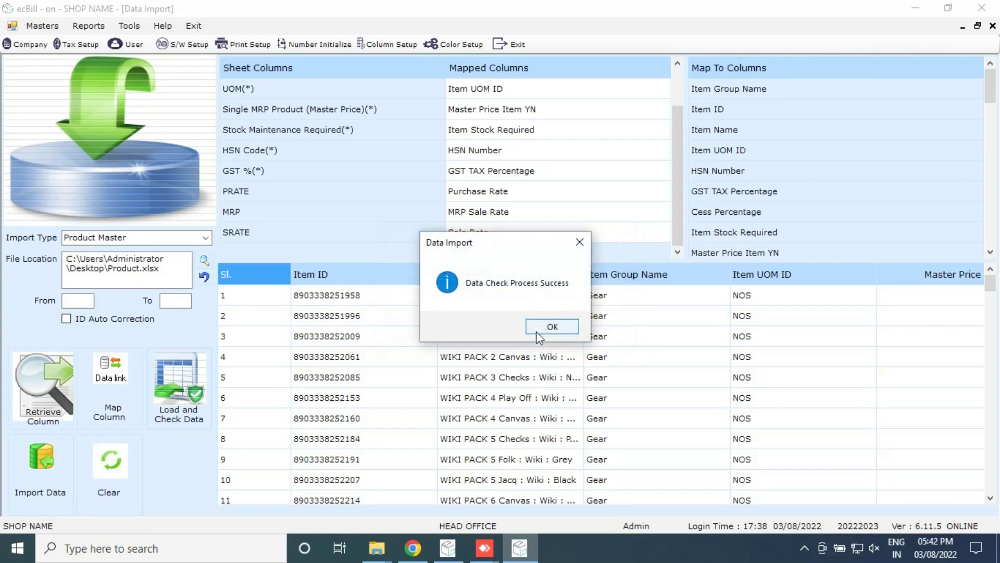
click(550, 328)
- Examine the loaded product rows across their columns, from Item ID through tax and rates to STATUS
scroll(292, 356, down, 15)
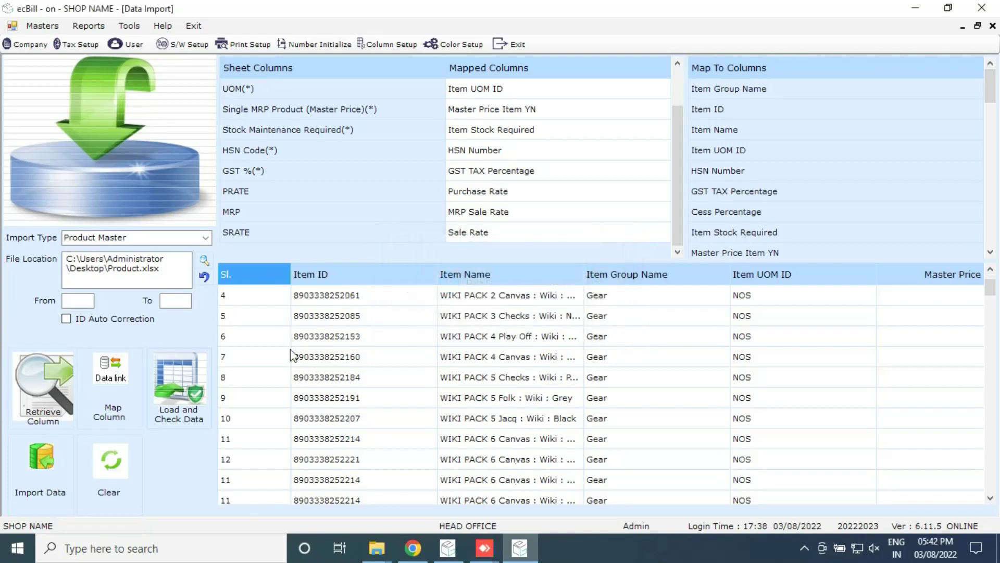
click(357, 316)
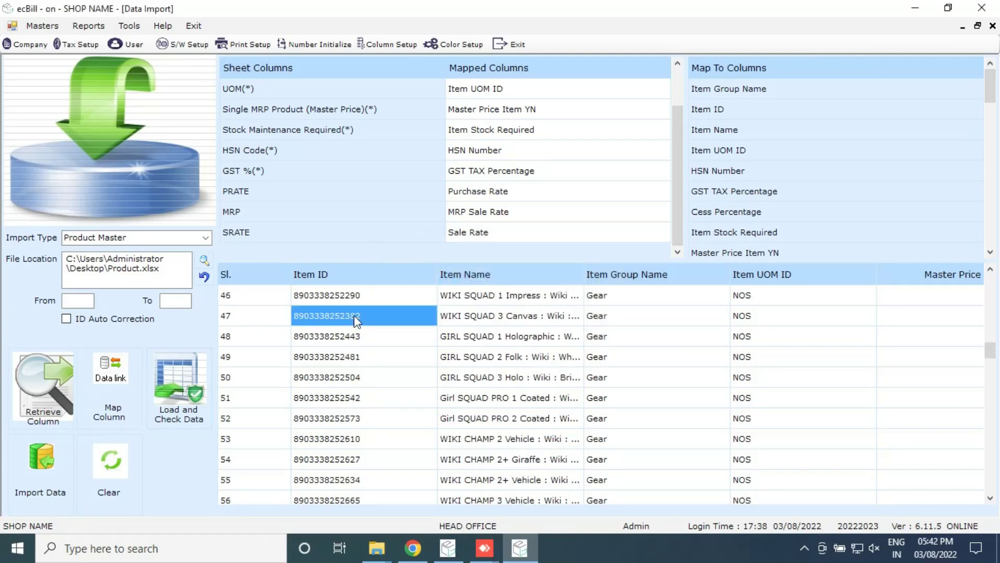
key(Right)
key(Right)
key(Right)
key(Right)
key(Right)
key(Right)
key(Right)
key(Right)
key(Right)
key(Right)
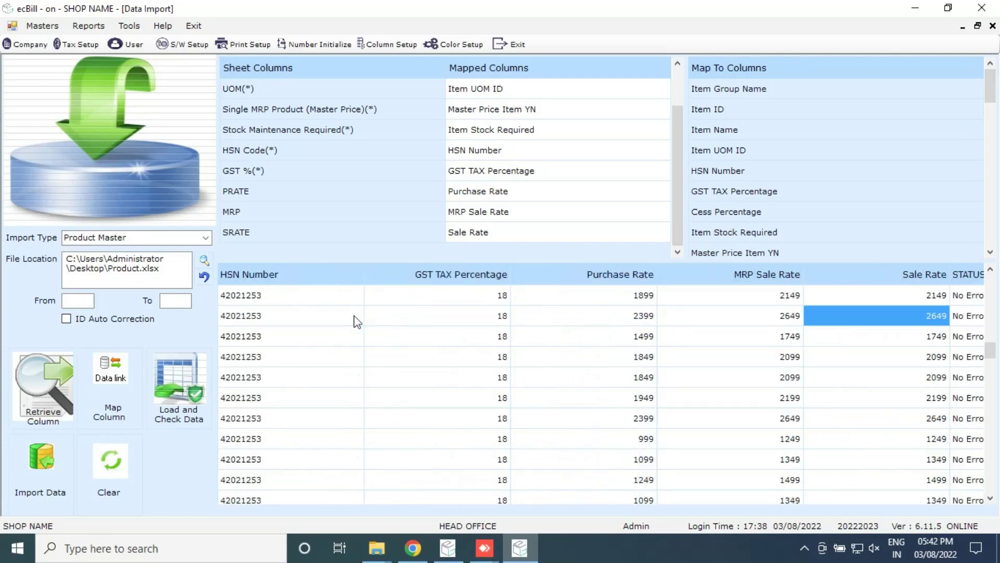
key(Right)
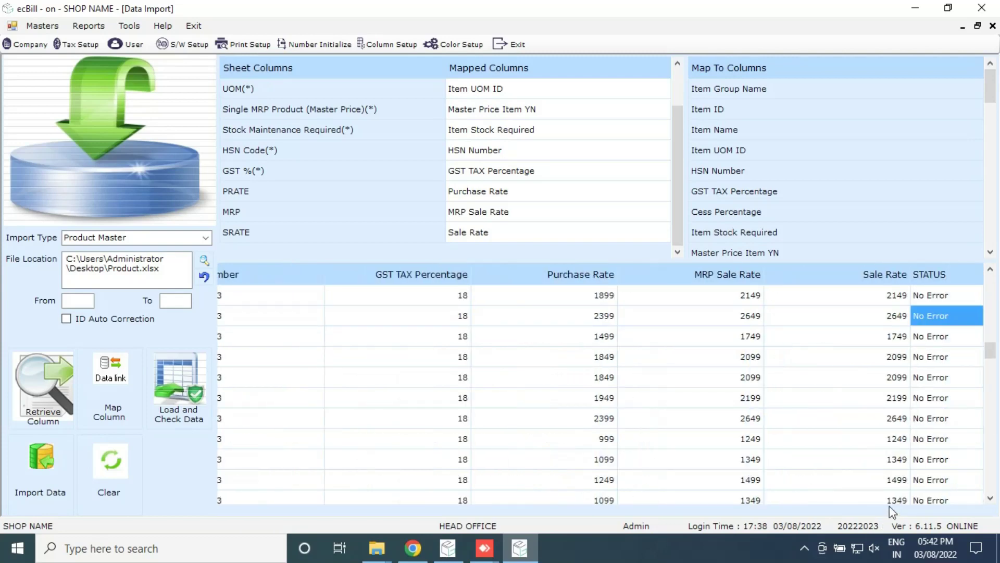
- Check the STATUS values through to the last loaded product, then go back to that row's serial number
click(994, 379)
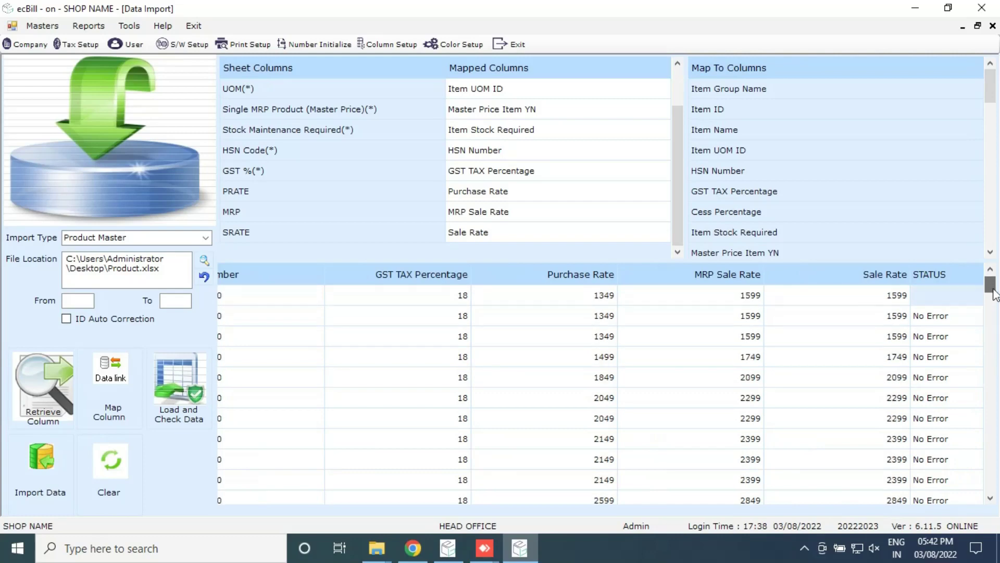
drag(994, 379, 989, 493)
click(904, 471)
key(Left)
key(Left)
key(Left)
key(Left)
key(Left)
key(Left)
key(Left)
key(Left)
key(Left)
key(Left)
key(Left)
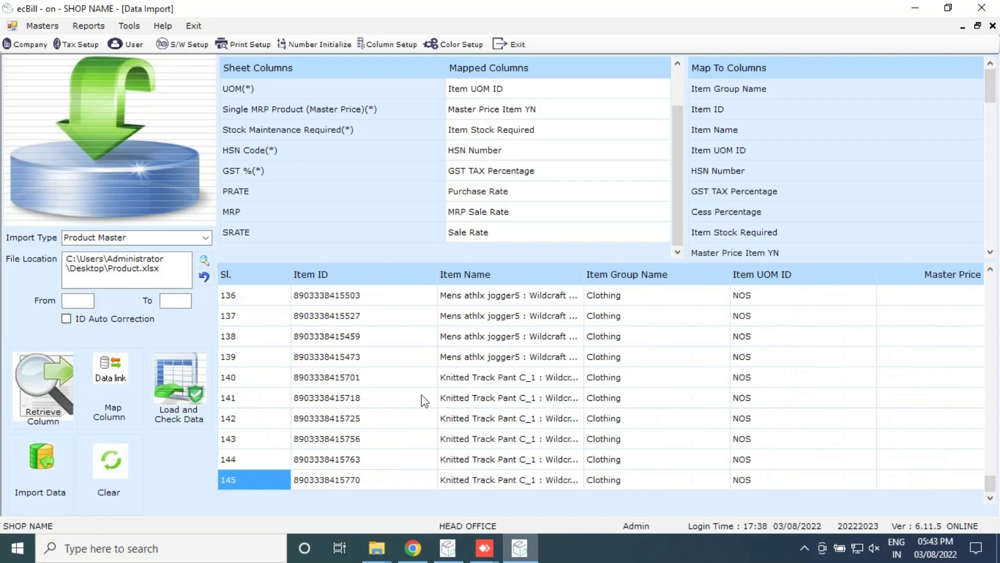
- Import the checked product data into the Product Master
click(255, 377)
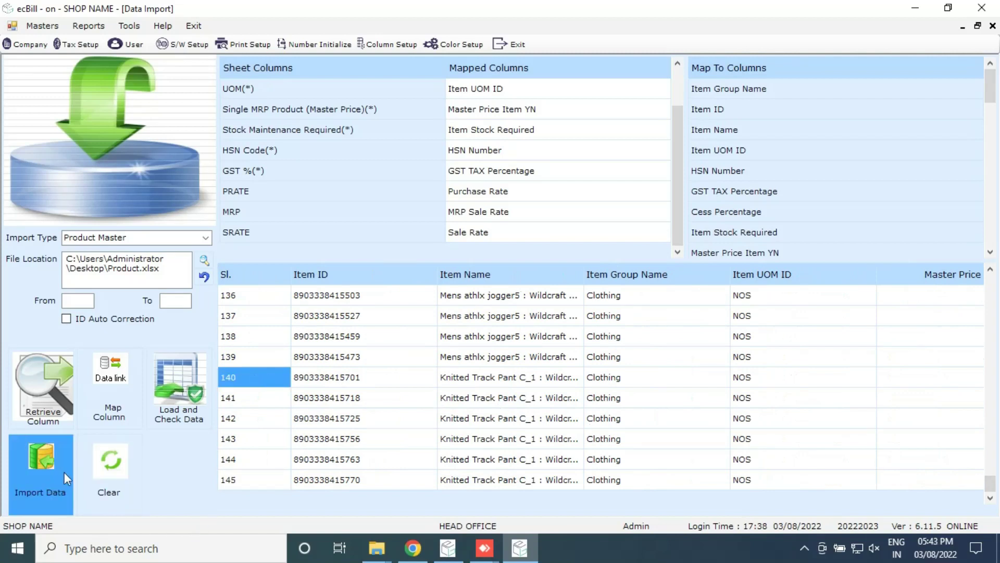
click(50, 473)
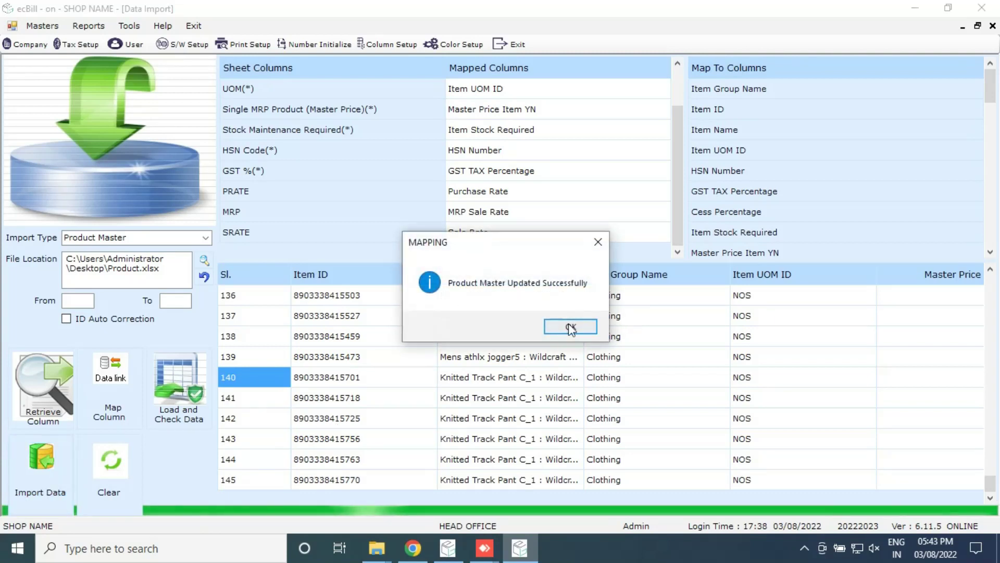
click(566, 327)
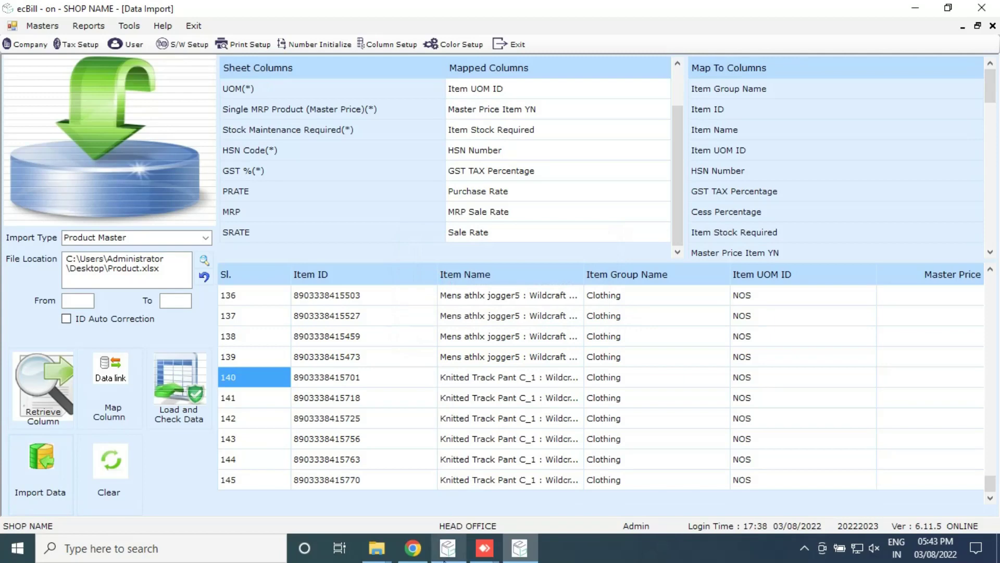
- Switch to the ecBill Standard window and open the product search for the Product ID in Product Master
click(448, 548)
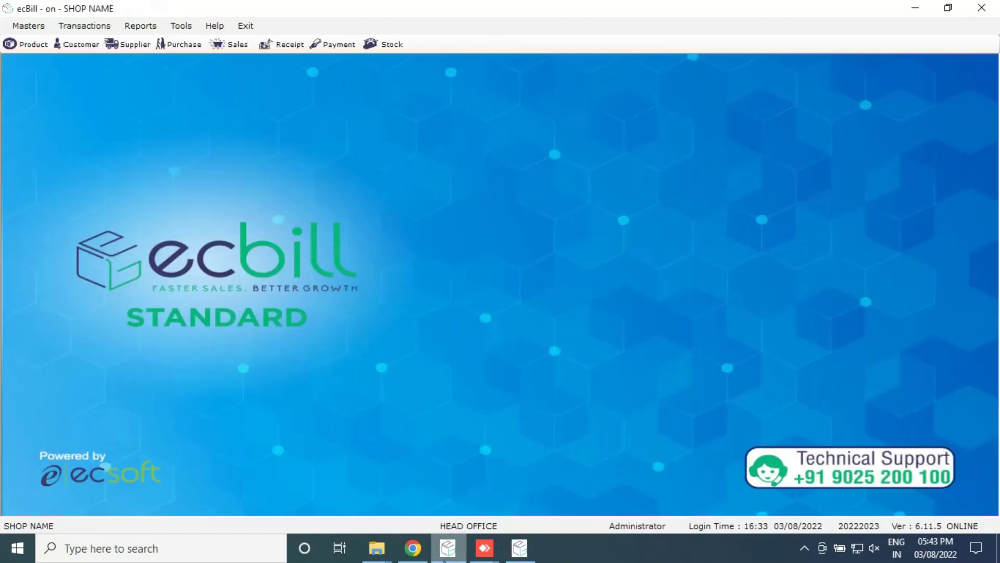
click(35, 44)
right_click(420, 120)
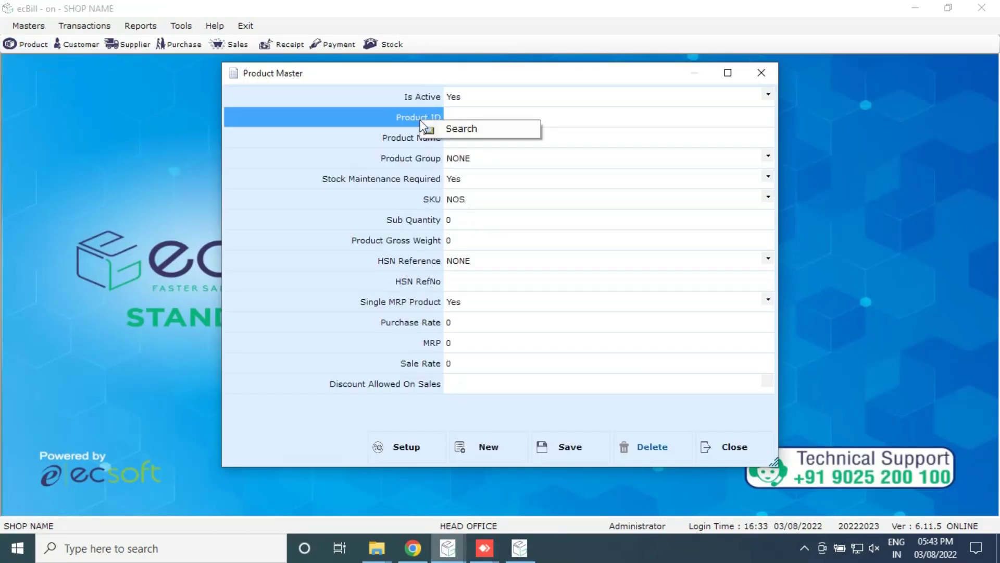
key(Escape)
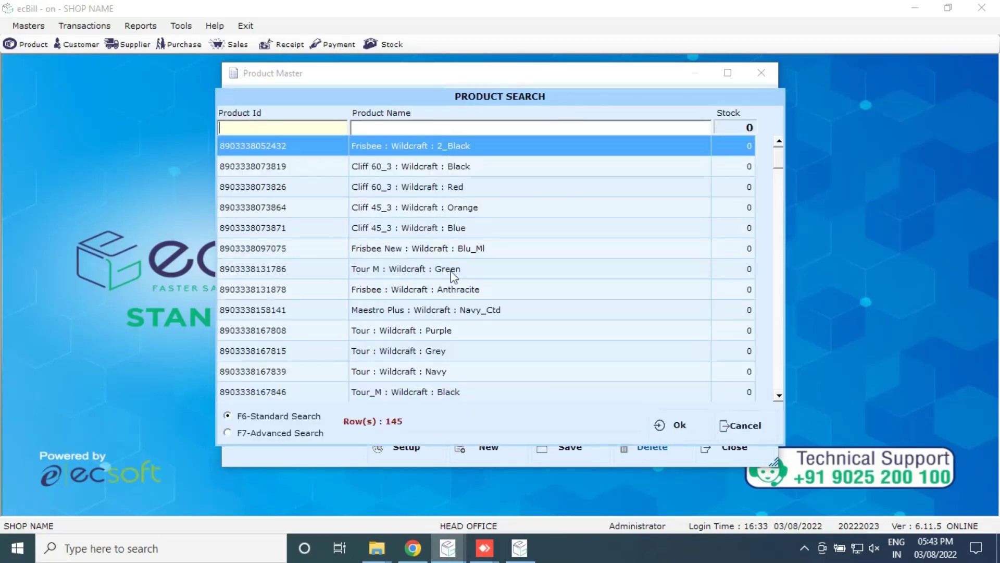
- Browse the imported products, view the details of WIKI CHAMP 2+ Vehicle : Wiki : WhiteC, and reset the form for a new product
scroll(451, 273, down, 4)
scroll(452, 273, down, 13)
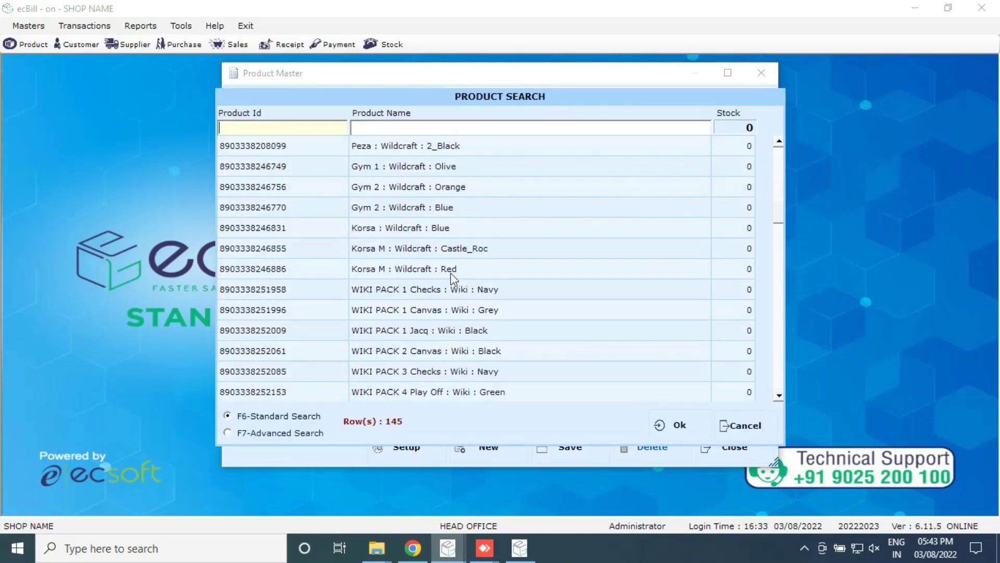
scroll(452, 273, down, 3)
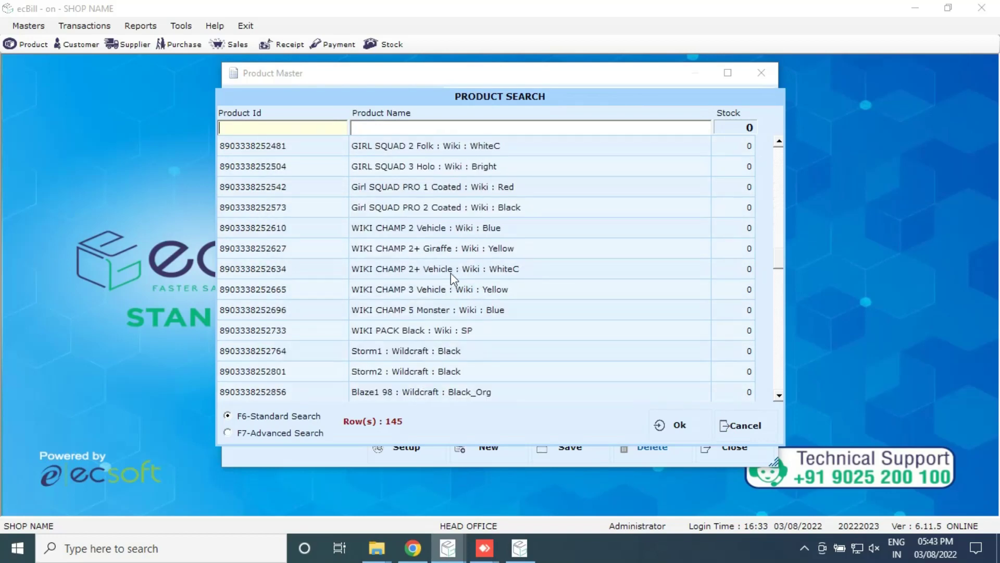
double_click(451, 271)
click(512, 326)
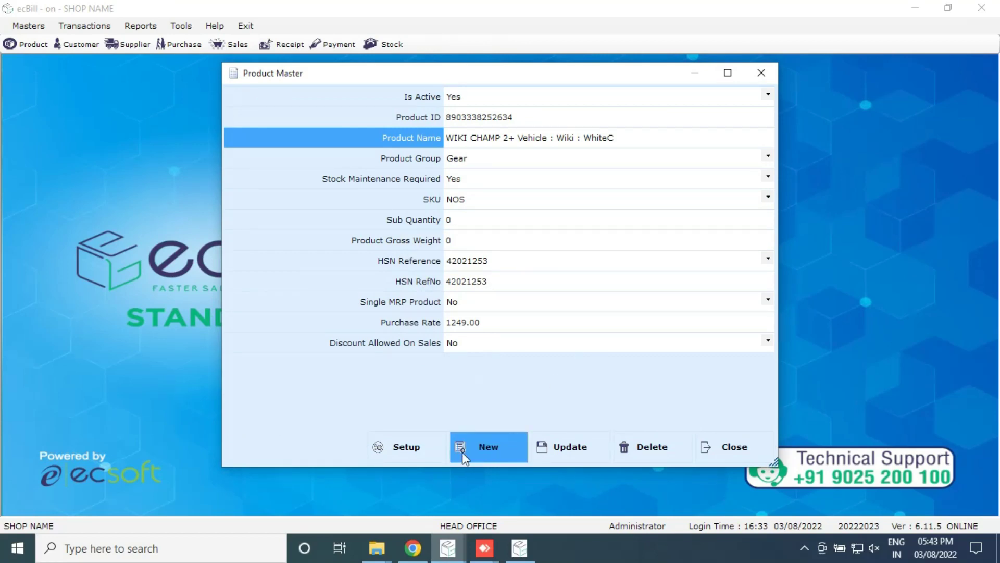
click(477, 447)
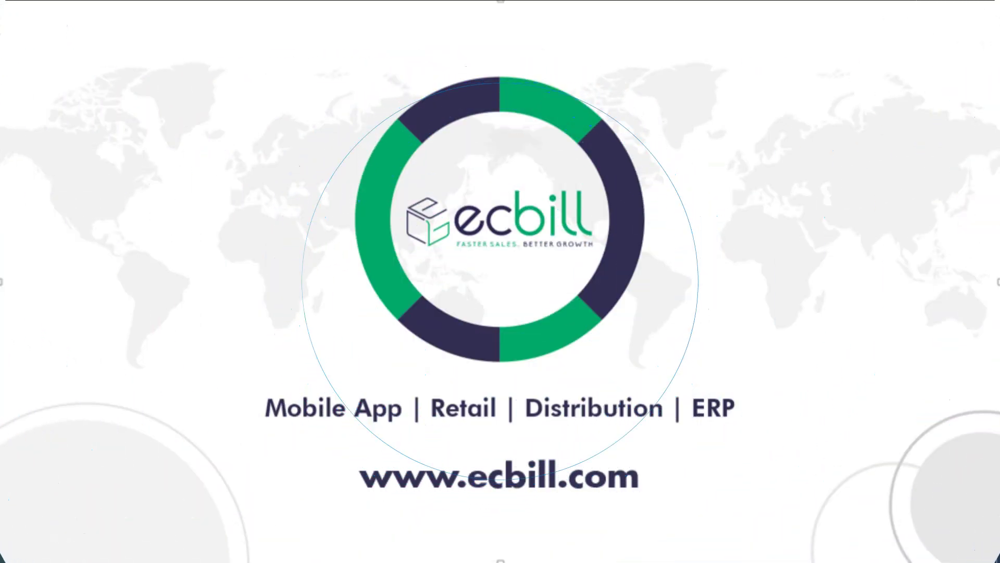